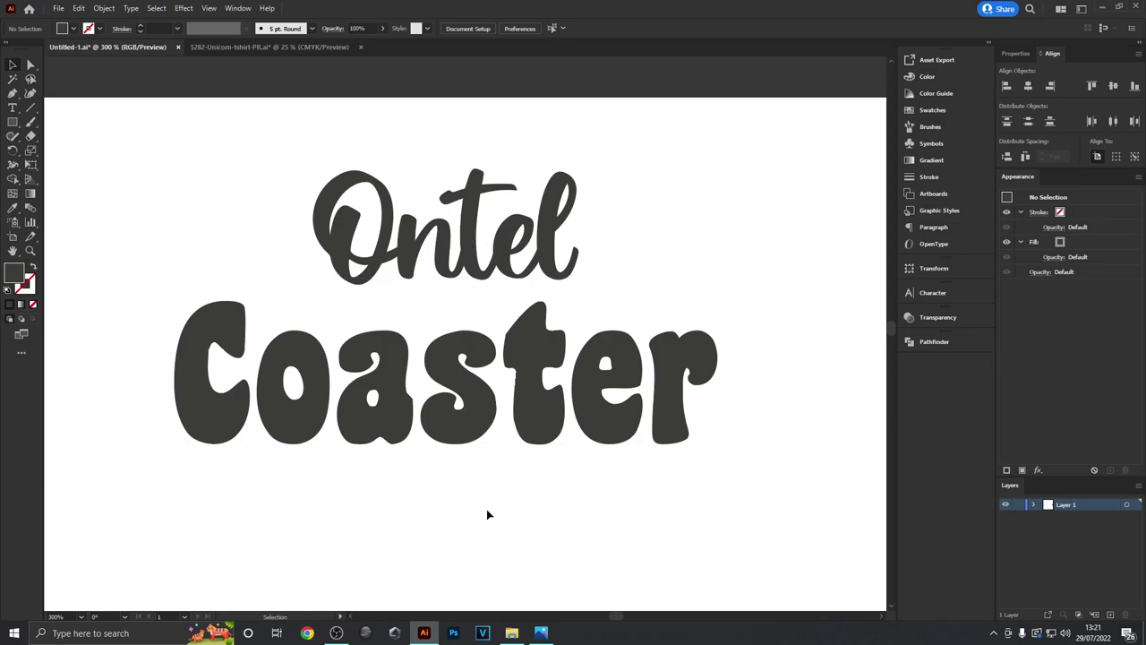
Step: In the unicorn T-shirt document, delete the lettering and designer credit below the unicorn, and select the remaining artwork
{"action": "left_click", "coordinate": [278, 42]}
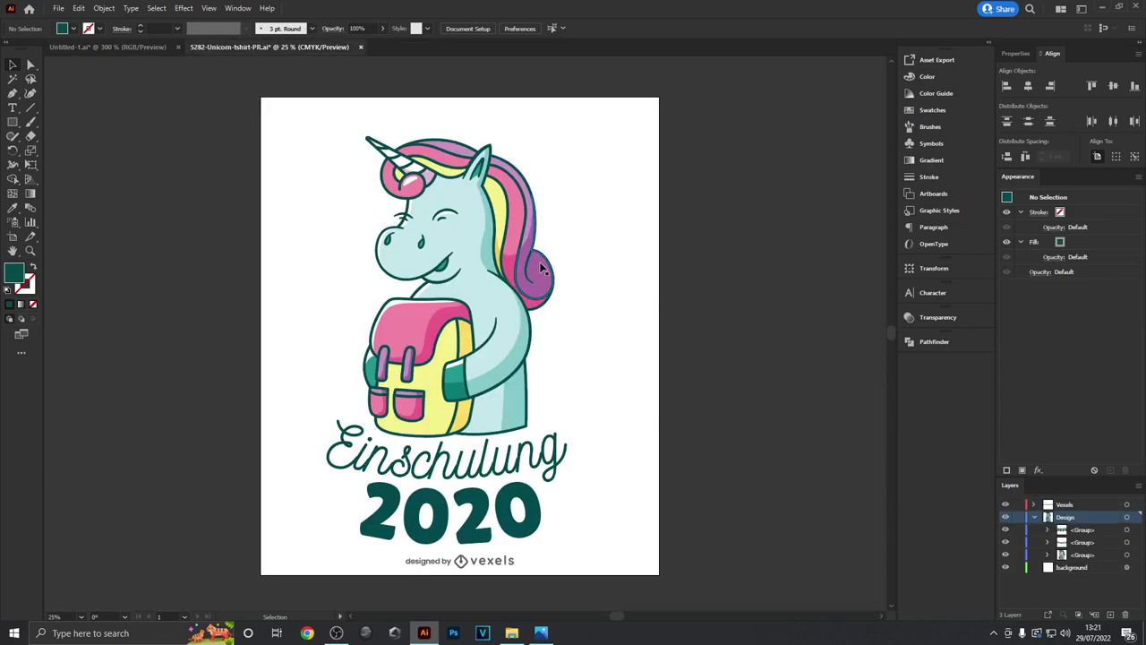
{"action": "left_click_drag", "start_coordinate": [639, 311], "coordinate": [641, 322]}
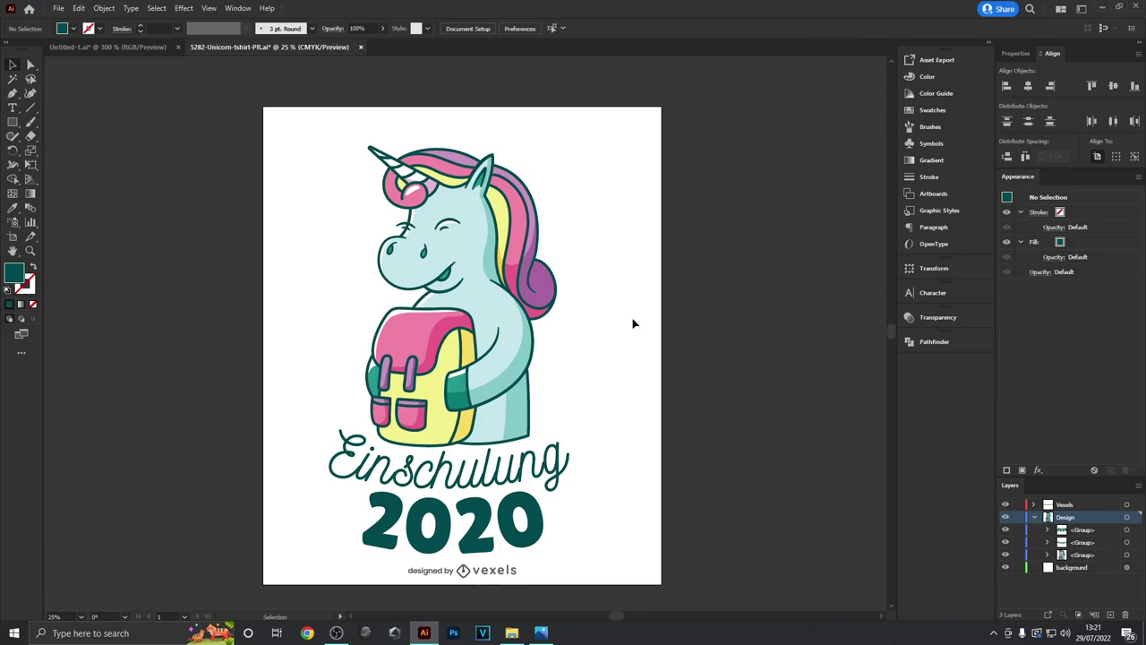
{"action": "left_click_drag", "start_coordinate": [458, 475], "coordinate": [468, 577]}
{"action": "key", "text": "Delete"}
{"action": "key", "text": "ctrl+plus"}
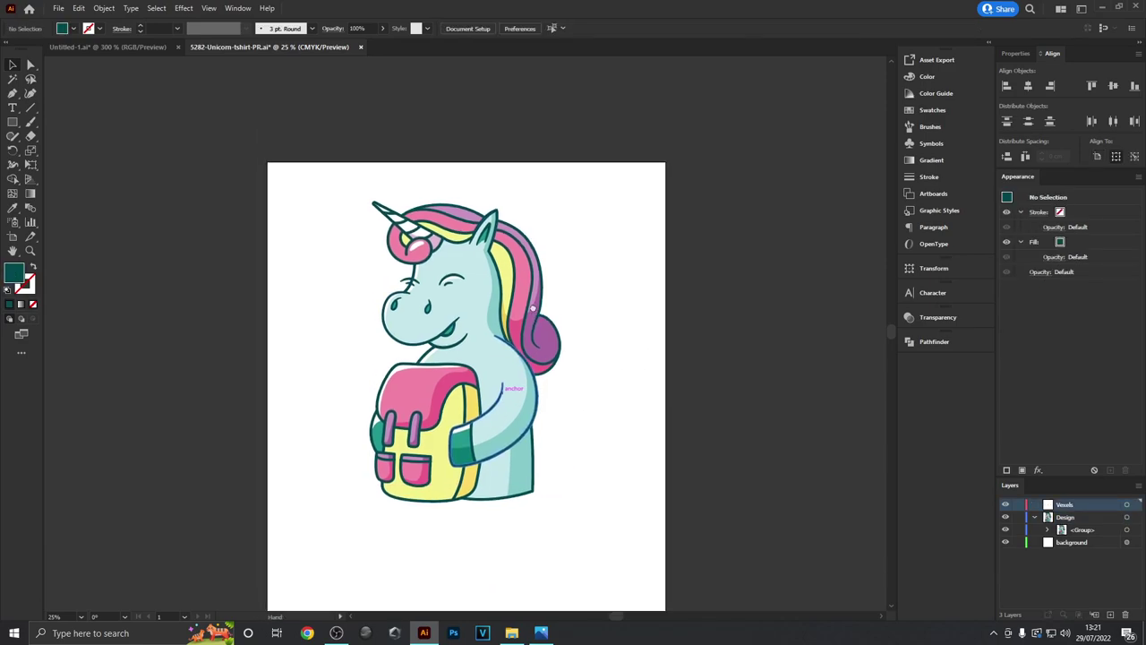
{"action": "key", "text": "ctrl+a"}
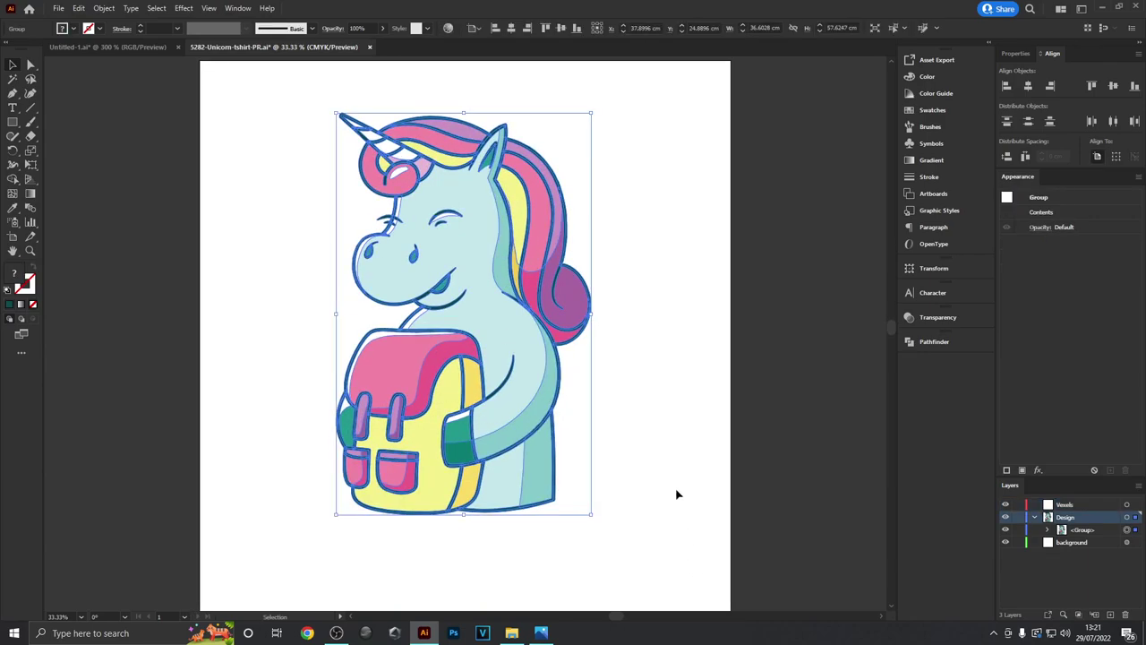
{"action": "left_click", "coordinate": [589, 352]}
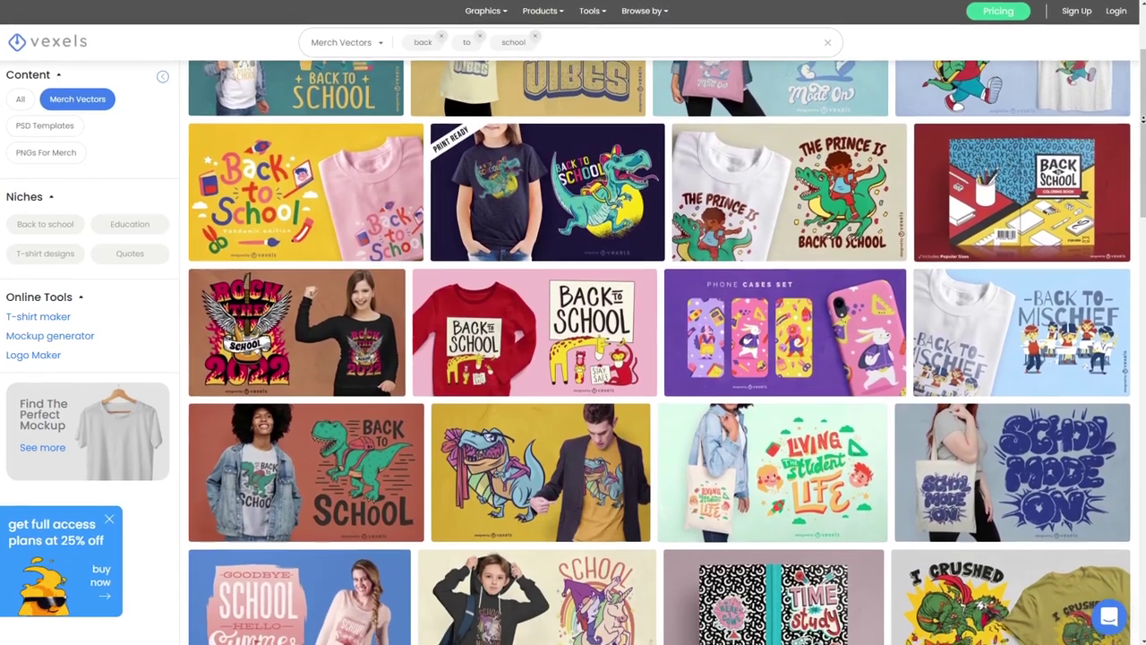
Step: Switch to the Vexels website and browse the back to school merch vector designs
{"action": "scroll", "coordinate": [659, 351], "scroll_direction": "down", "scroll_amount": 2}
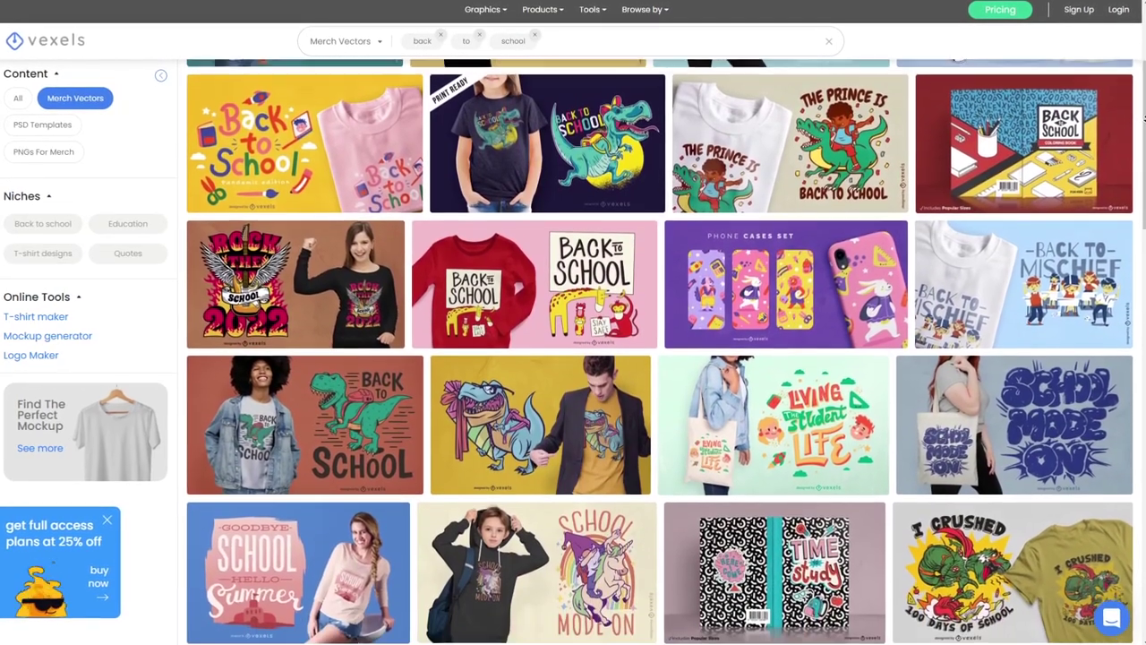
{"action": "scroll", "coordinate": [659, 359], "scroll_direction": "down", "scroll_amount": 4}
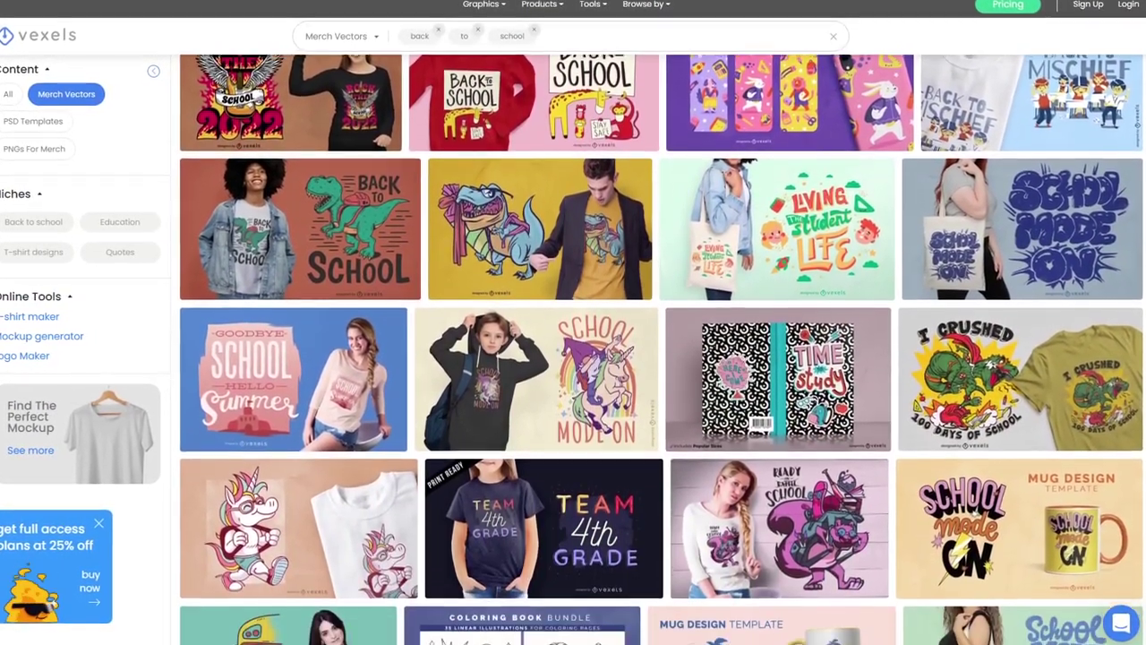
{"action": "scroll", "coordinate": [659, 359], "scroll_direction": "down", "scroll_amount": 5}
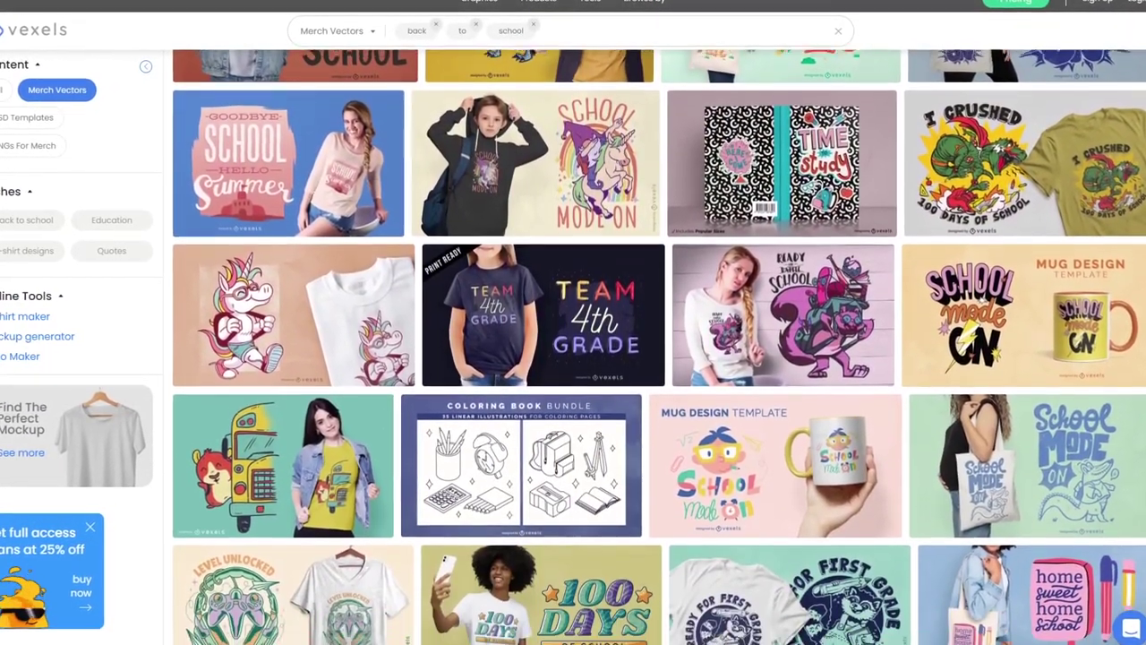
{"action": "scroll", "coordinate": [659, 358], "scroll_direction": "down", "scroll_amount": 5}
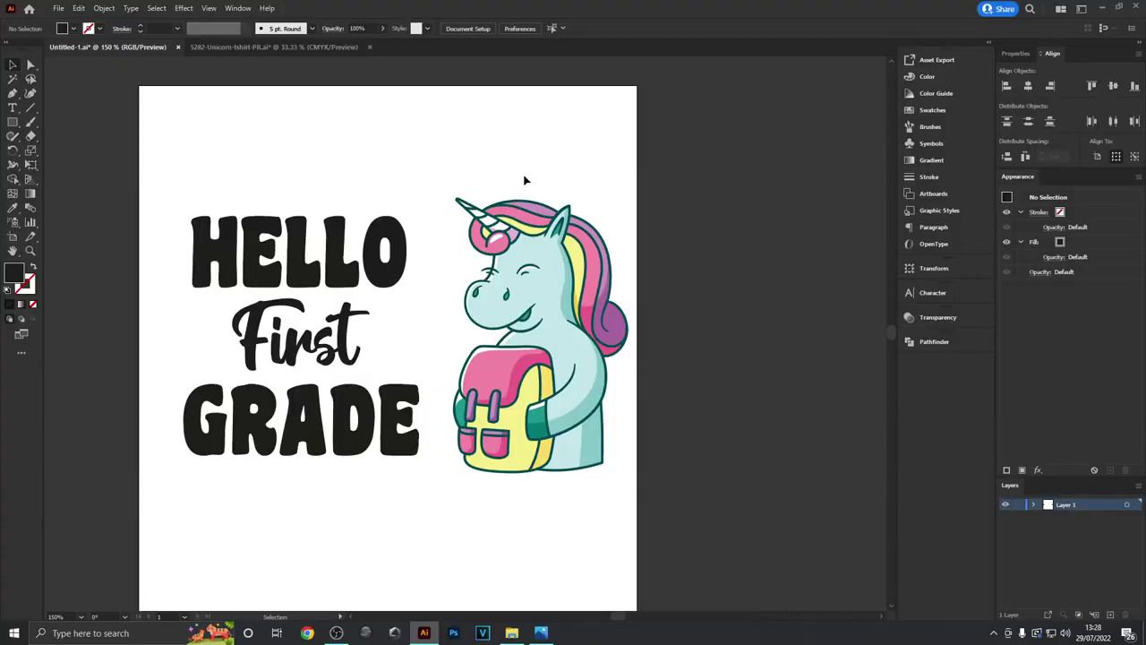
Step: In the untitled Illustrator document, move the unicorn closer to the text and slightly enlarge the HELLO, First and GRADE lines together
{"action": "left_click", "coordinate": [546, 273]}
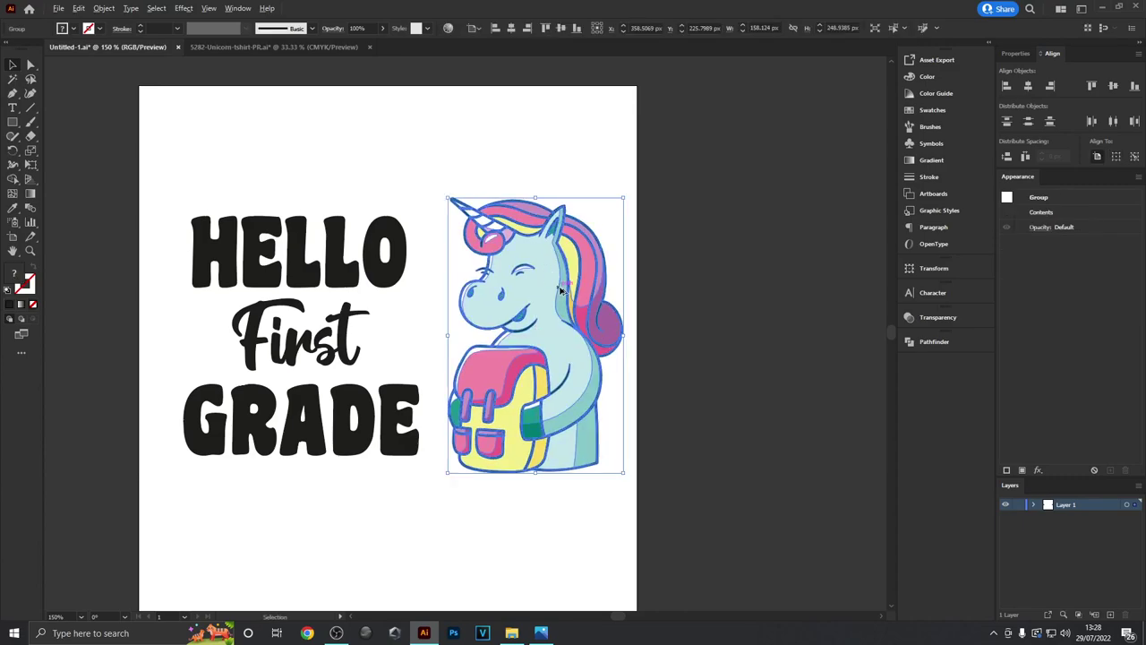
{"action": "scroll", "coordinate": [533, 318], "scroll_direction": "down", "scroll_amount": 1}
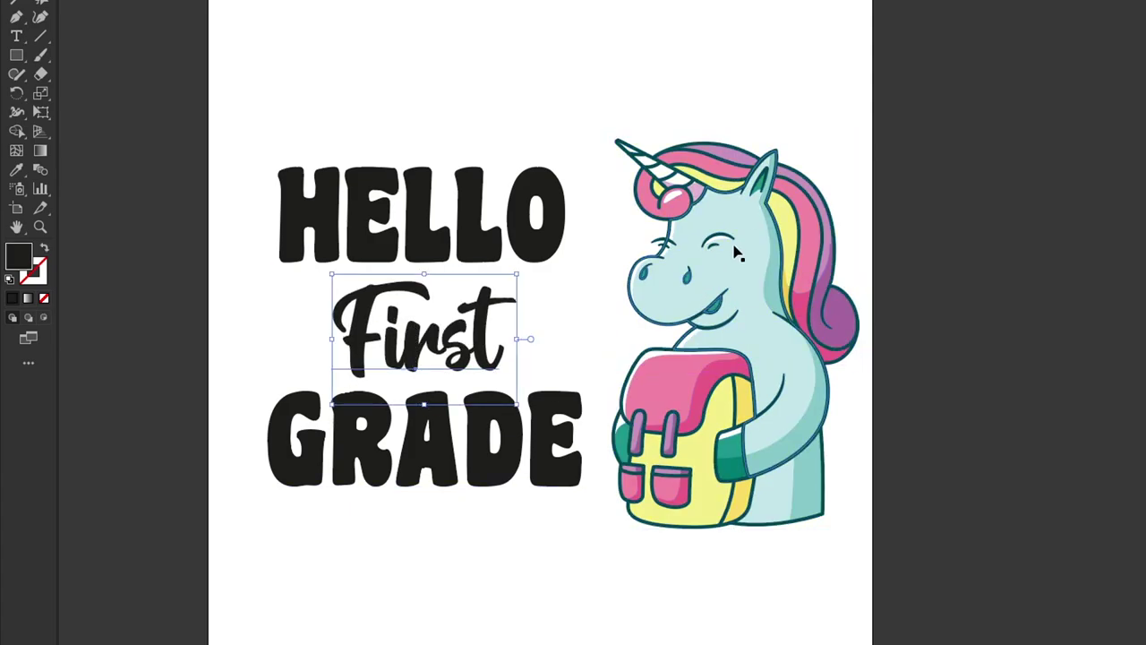
{"action": "left_click_drag", "start_coordinate": [229, 154], "coordinate": [568, 455]}
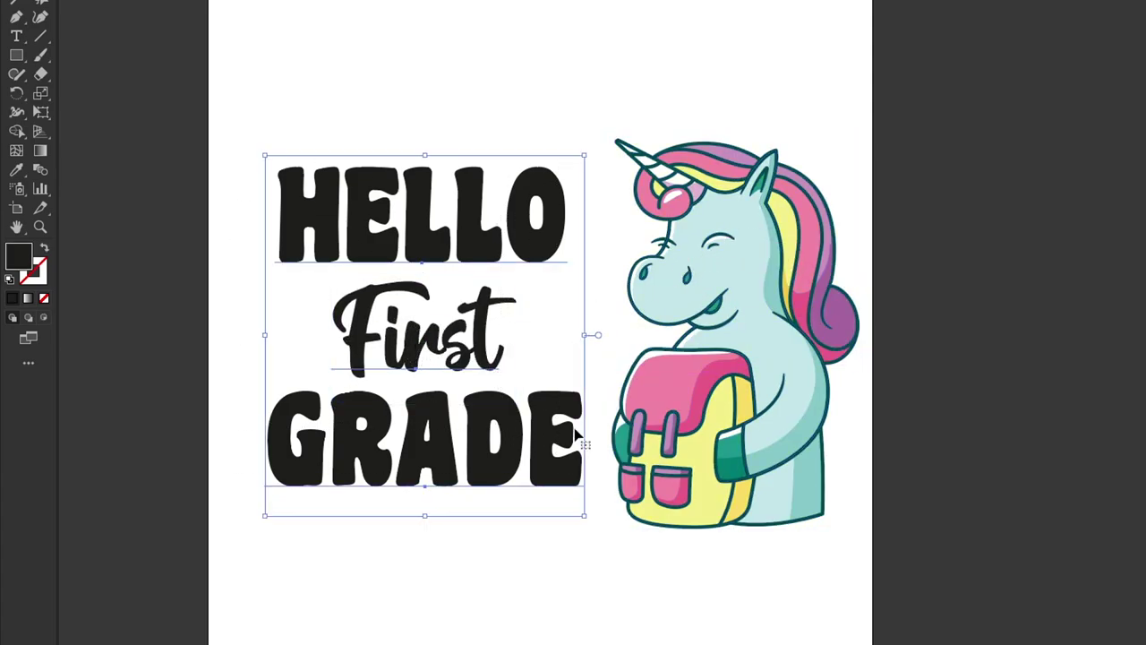
{"action": "left_click_drag", "start_coordinate": [587, 339], "coordinate": [597, 337]}
{"action": "left_click_drag", "start_coordinate": [559, 409], "coordinate": [438, 428]}
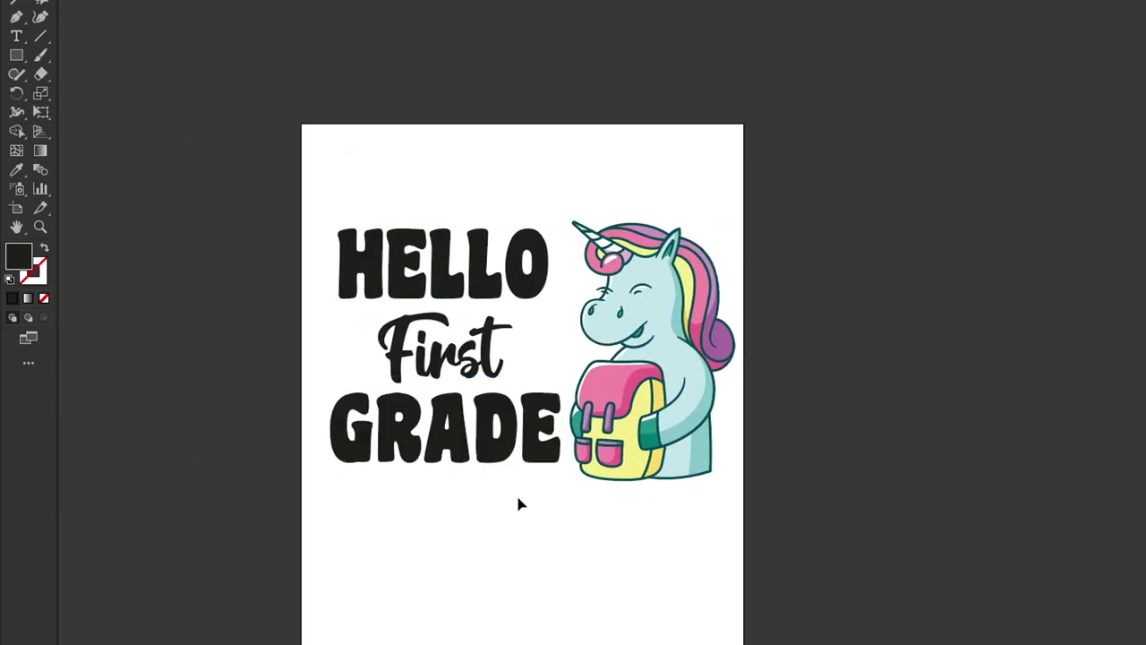
{"action": "key", "text": "ctrl+="}
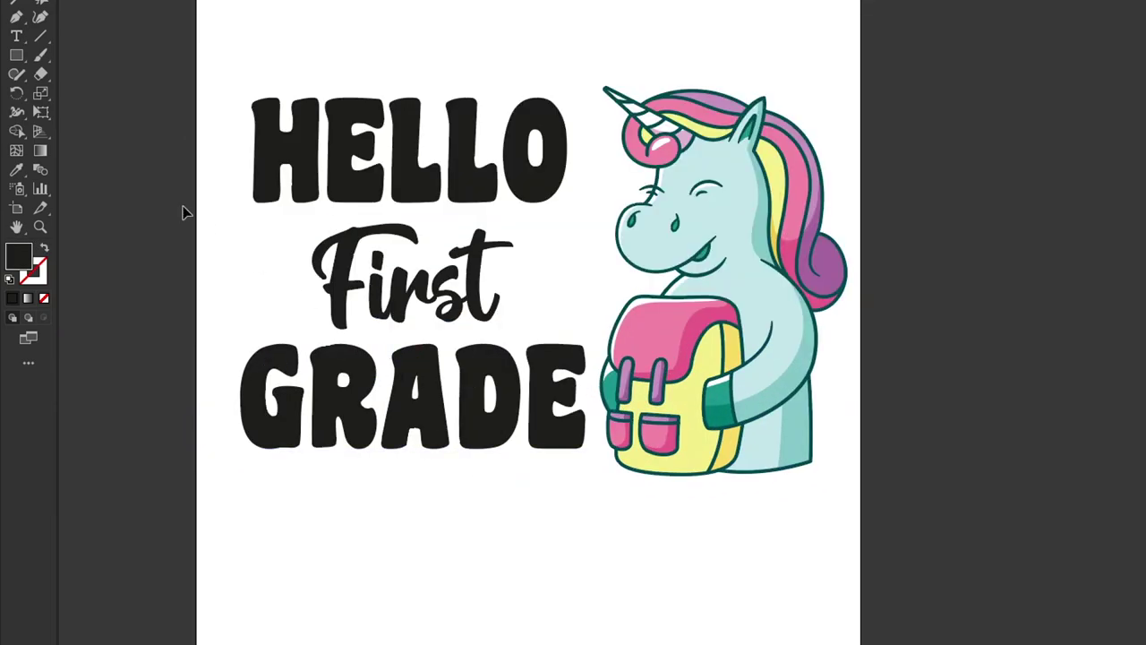
Step: Draw a rectangle of about 441 x 284 px around the text and unicorn, with a dark outline and no fill
{"action": "left_click", "coordinate": [18, 59]}
{"action": "left_click", "coordinate": [92, 56]}
{"action": "mouse_move", "coordinate": [205, 78]}
{"action": "left_mouse_down"}
{"action": "mouse_move", "coordinate": [834, 469]}
{"action": "mouse_move", "coordinate": [855, 495]}
{"action": "left_mouse_up"}
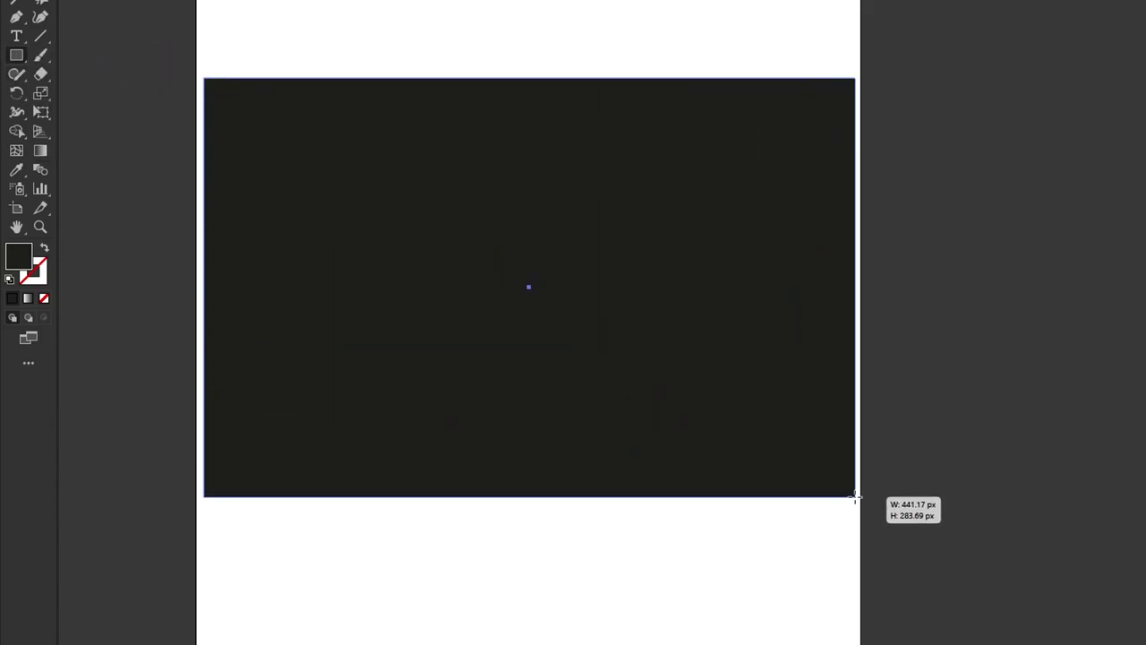
{"action": "left_click", "coordinate": [43, 250]}
{"action": "key", "text": "v"}
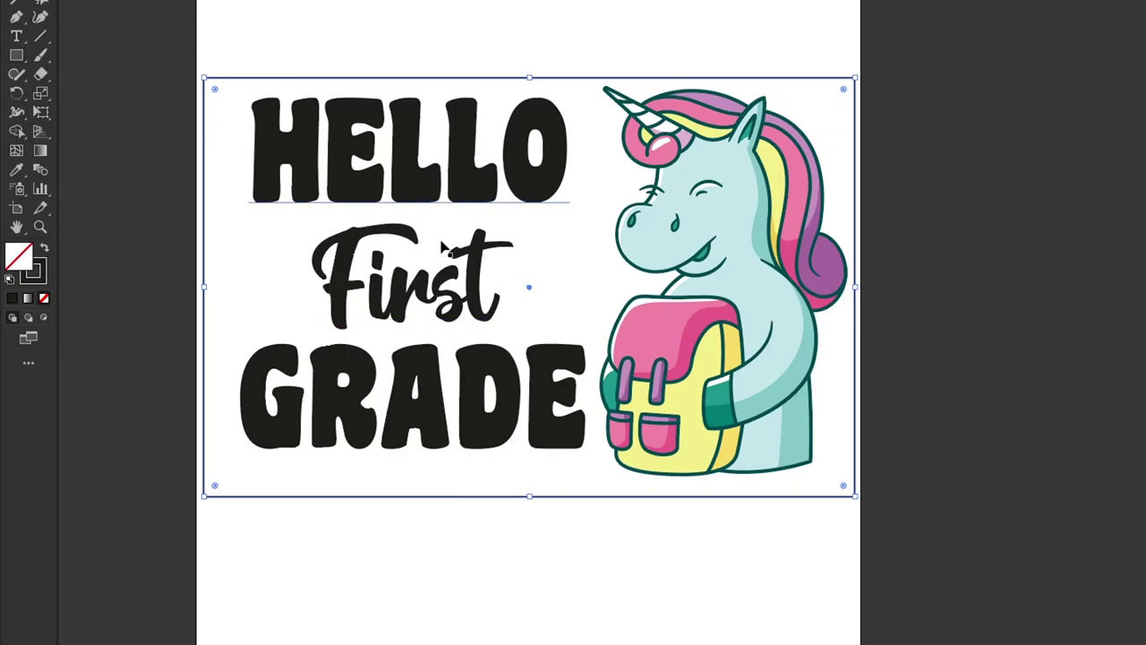
{"action": "key", "text": "ctrl+minus"}
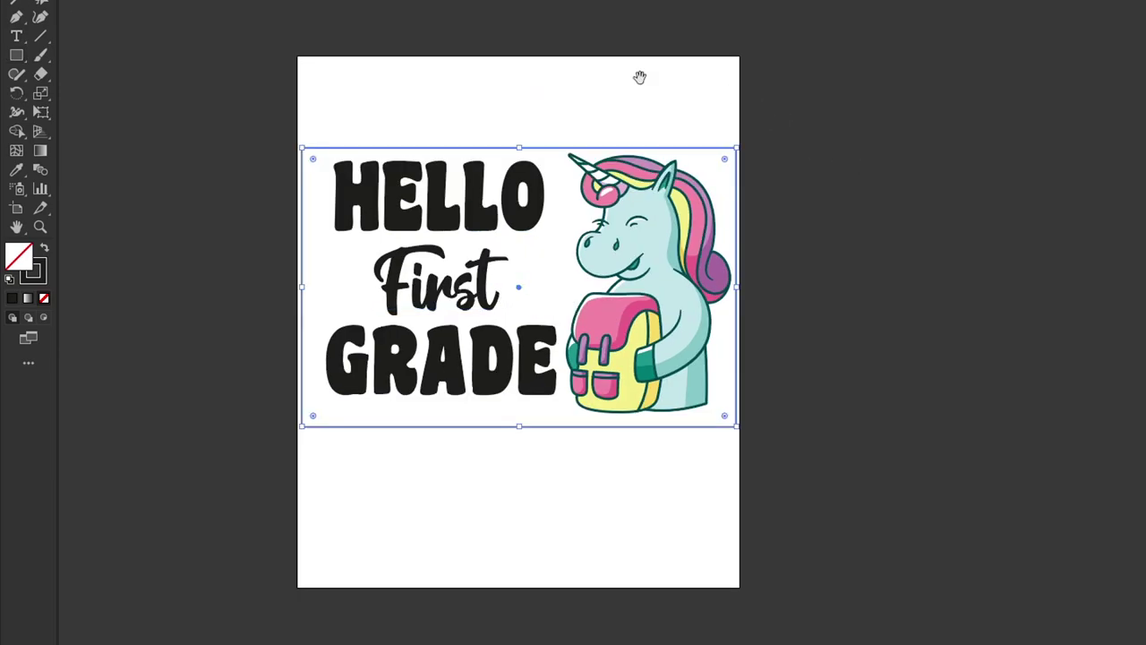
{"action": "left_click", "coordinate": [673, 90]}
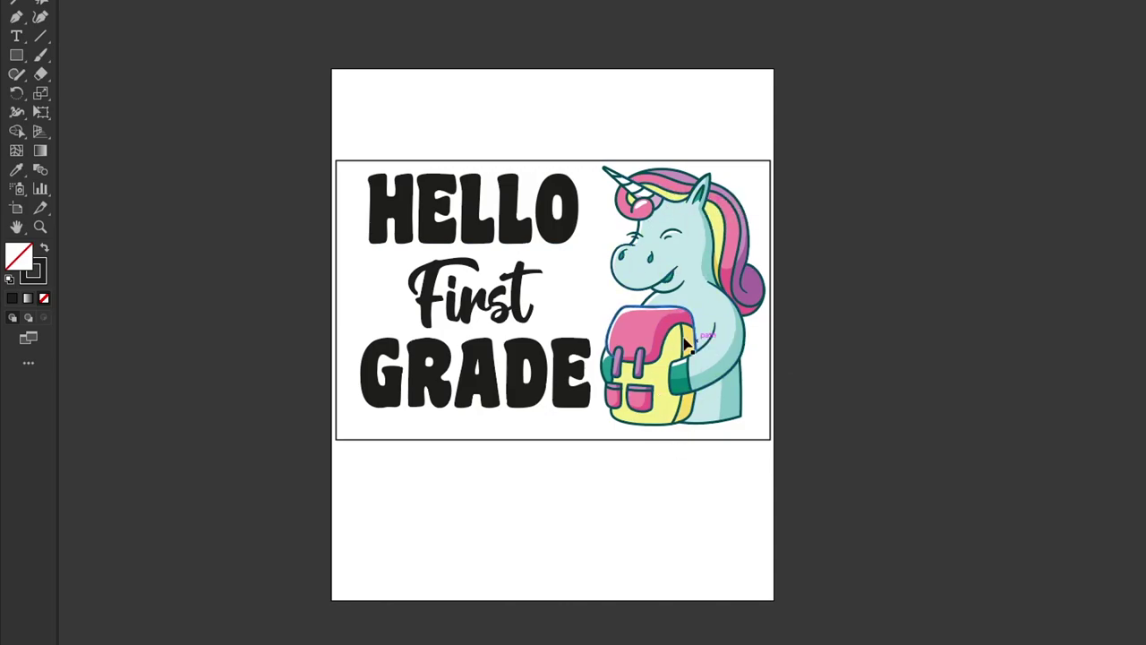
Step: Convert the rectangle around the design into guides
{"action": "scroll", "coordinate": [611, 247], "scroll_direction": "up", "scroll_amount": 1}
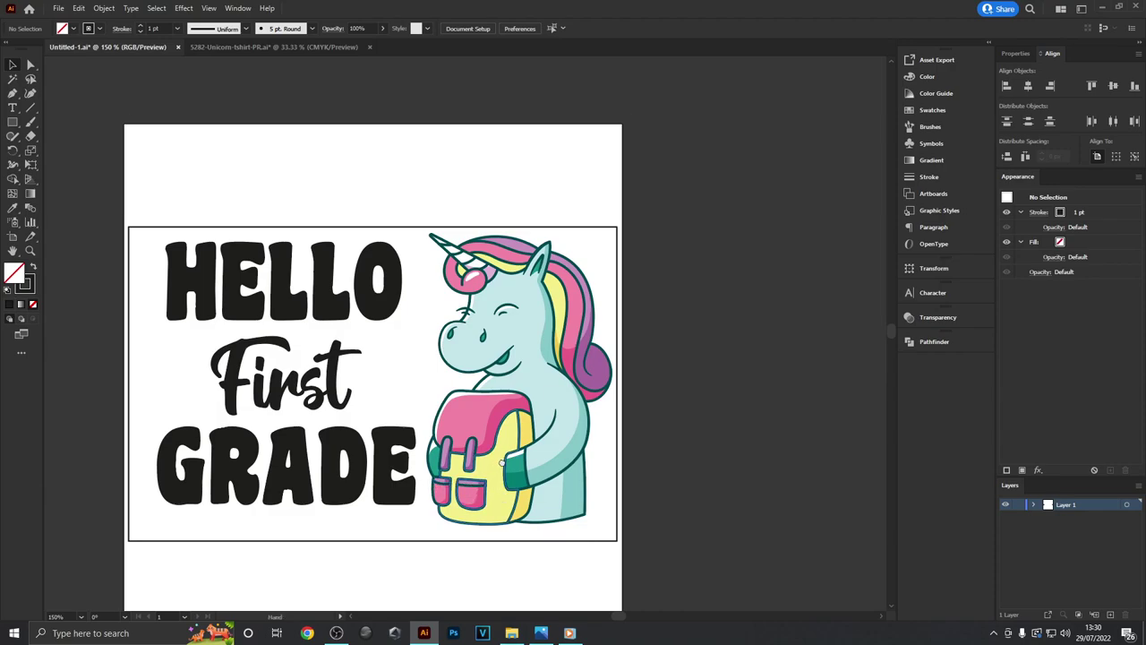
{"action": "left_click_drag", "start_coordinate": [697, 406], "coordinate": [722, 394]}
{"action": "left_click_drag", "start_coordinate": [667, 234], "coordinate": [666, 233]}
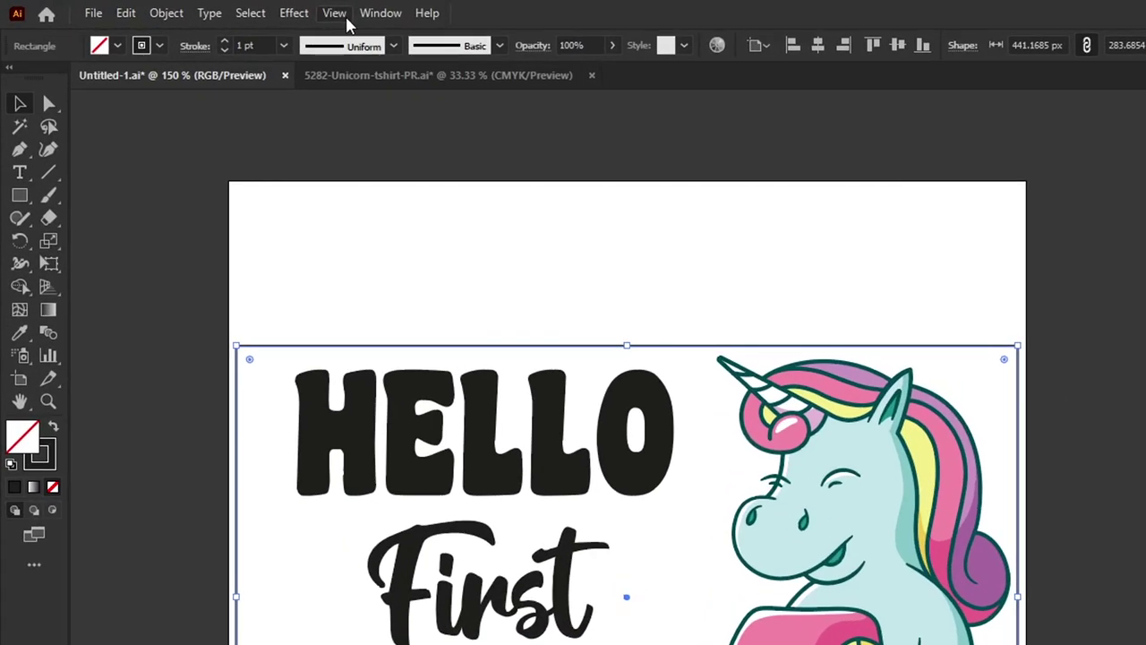
{"action": "left_click", "coordinate": [209, 8]}
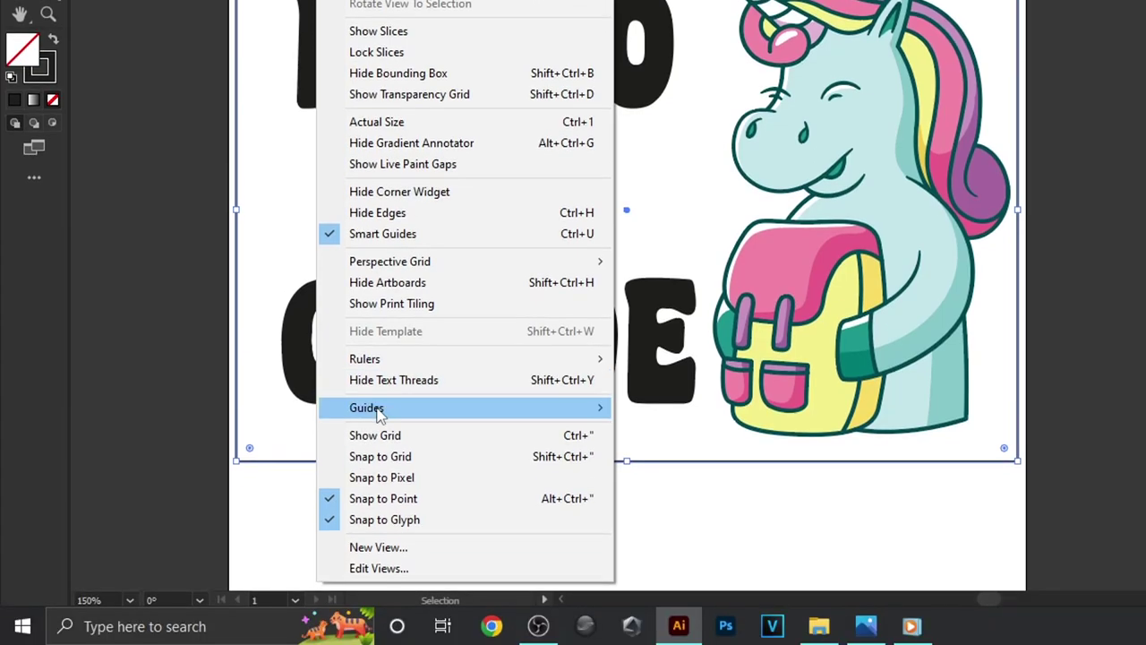
{"action": "mouse_move", "coordinate": [378, 414]}
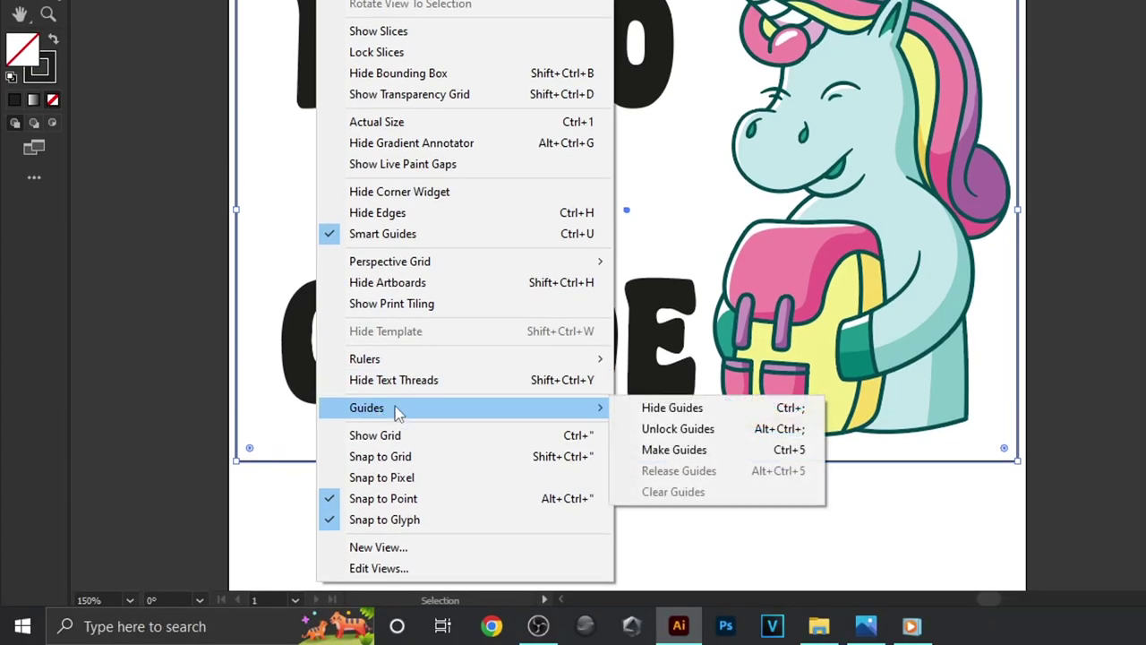
{"action": "left_click", "coordinate": [700, 451]}
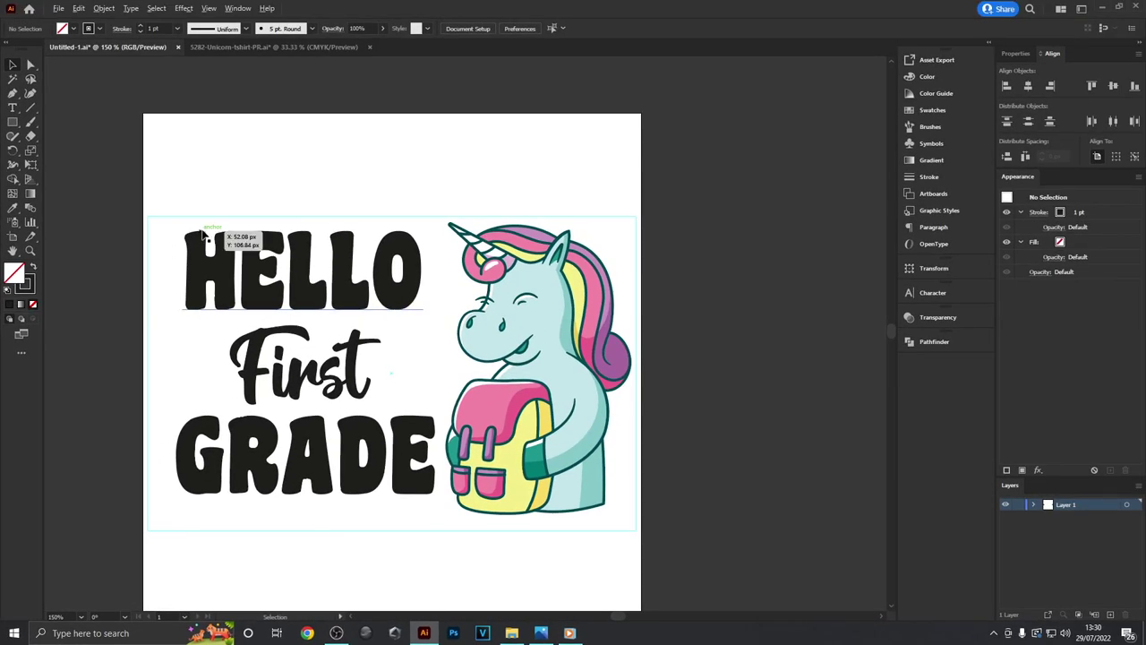
Step: Enlarge the HELLO text to about 103 pt and place it inside the guide's upper-left area, beside the unicorn
{"action": "key", "text": "ctrl+plus"}
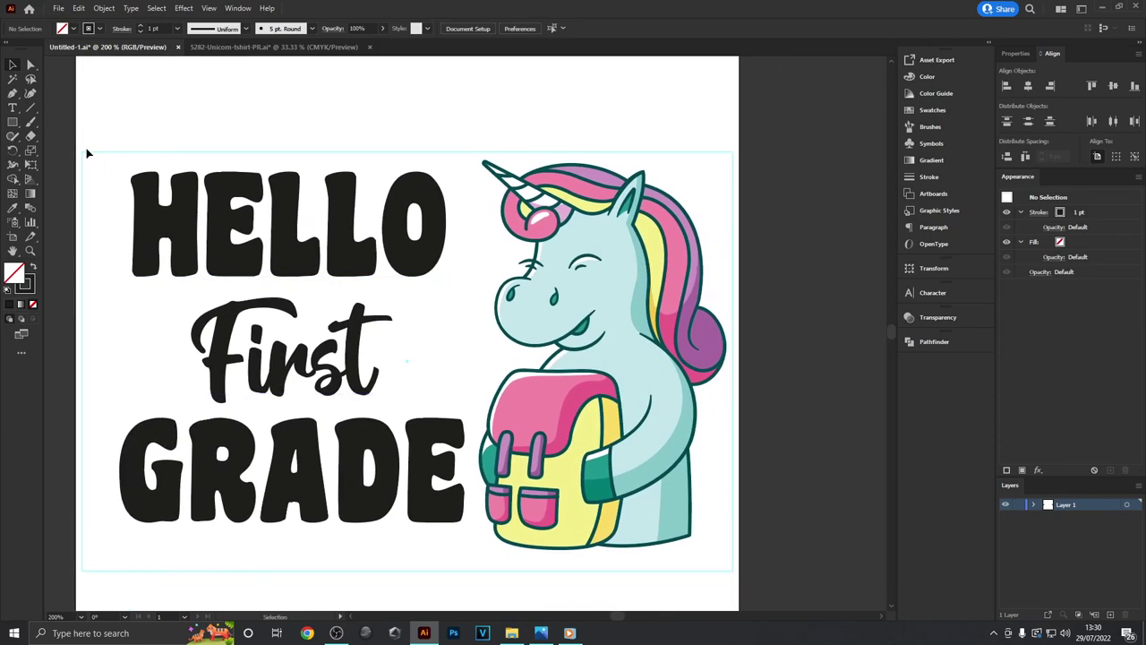
{"action": "left_click", "coordinate": [135, 168]}
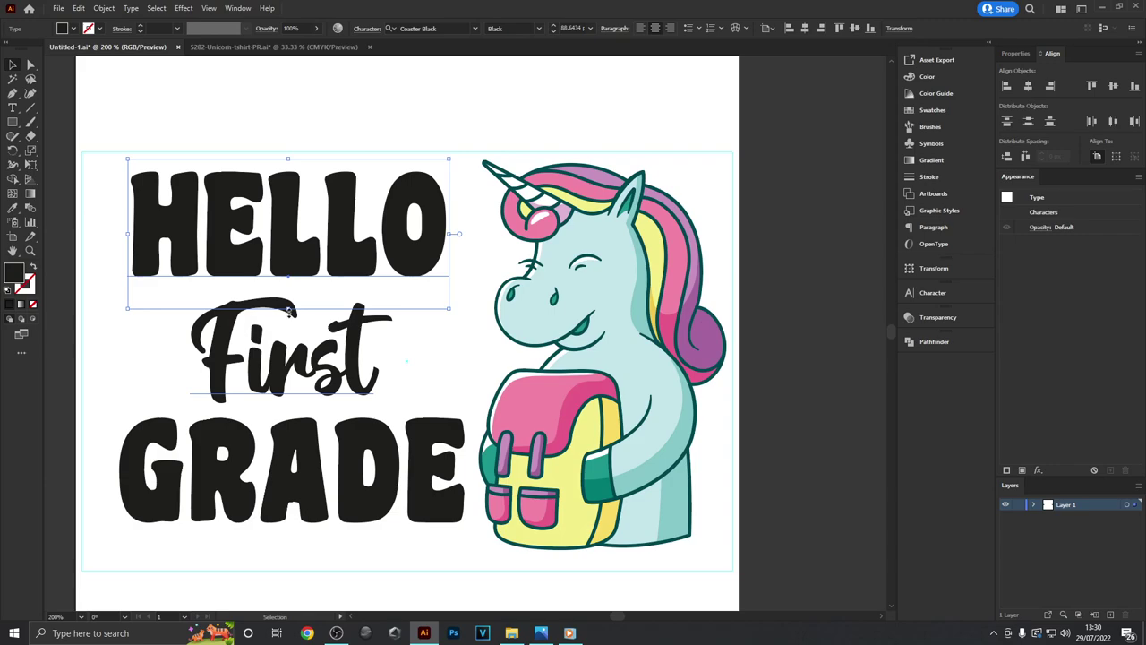
{"action": "left_click_drag", "start_coordinate": [289, 310], "coordinate": [289, 334]}
{"action": "left_click_drag", "start_coordinate": [346, 224], "coordinate": [335, 227]}
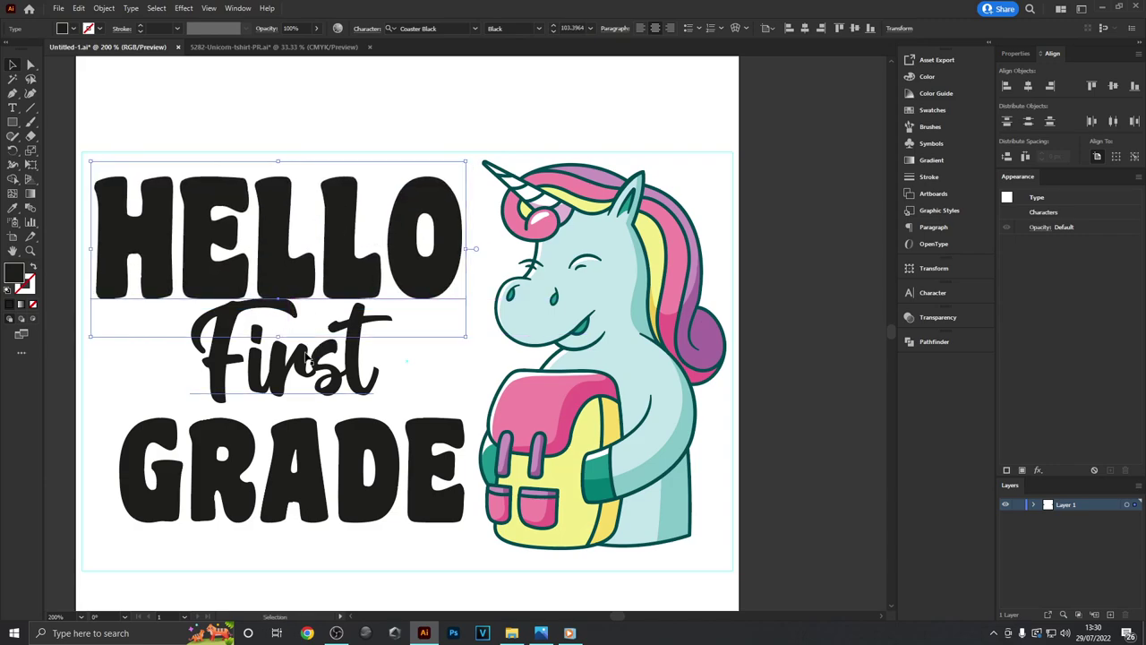
Step: Enlarge First and GRADE and arrange them below HELLO, with GRADE starting at the same left edge as HELLO
{"action": "left_click_drag", "start_coordinate": [304, 355], "coordinate": [294, 367]}
{"action": "left_click_drag", "start_coordinate": [382, 306], "coordinate": [390, 298]}
{"action": "left_click_drag", "start_coordinate": [345, 474], "coordinate": [320, 500]}
{"action": "left_click_drag", "start_coordinate": [447, 505], "coordinate": [465, 504]}
{"action": "left_click_drag", "start_coordinate": [316, 335], "coordinate": [309, 349]}
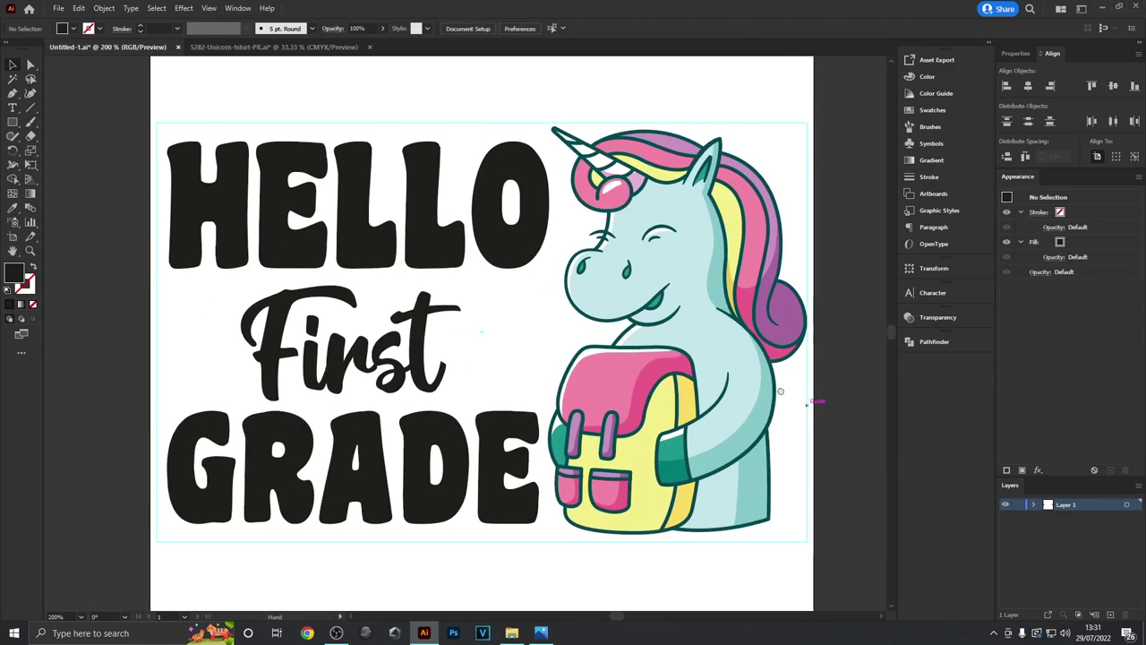
Step: Convert the HELLO, First and GRADE text lines to outlines
{"action": "left_click_drag", "start_coordinate": [780, 392], "coordinate": [777, 396]}
{"action": "left_click_drag", "start_coordinate": [120, 93], "coordinate": [503, 560]}
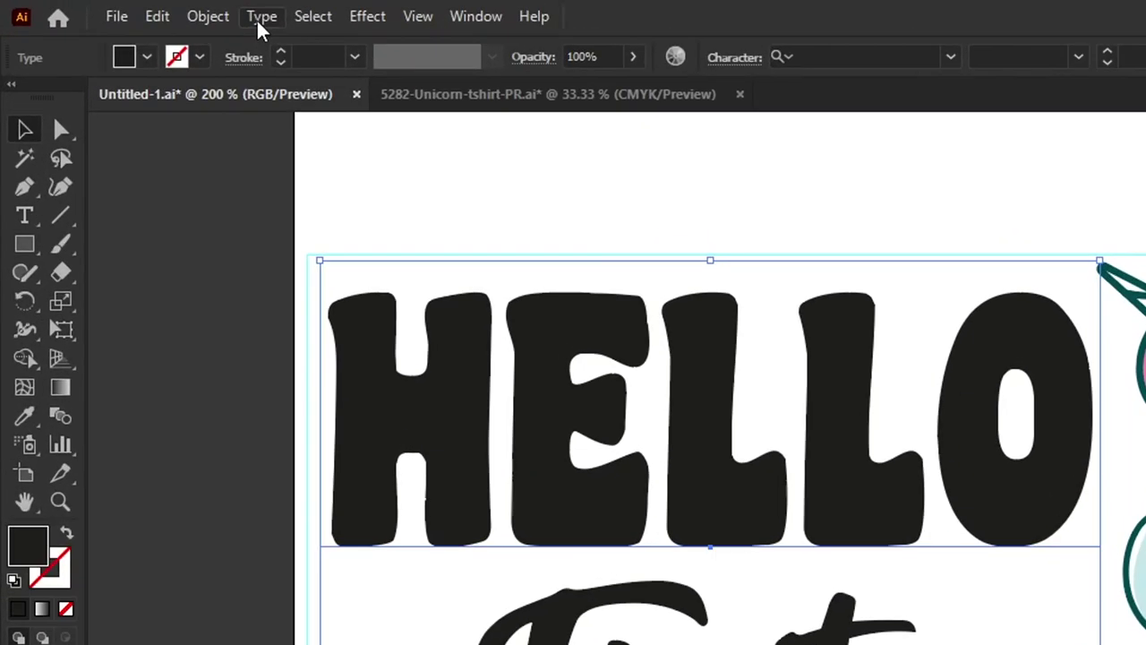
{"action": "left_click", "coordinate": [130, 9]}
{"action": "left_click", "coordinate": [387, 439]}
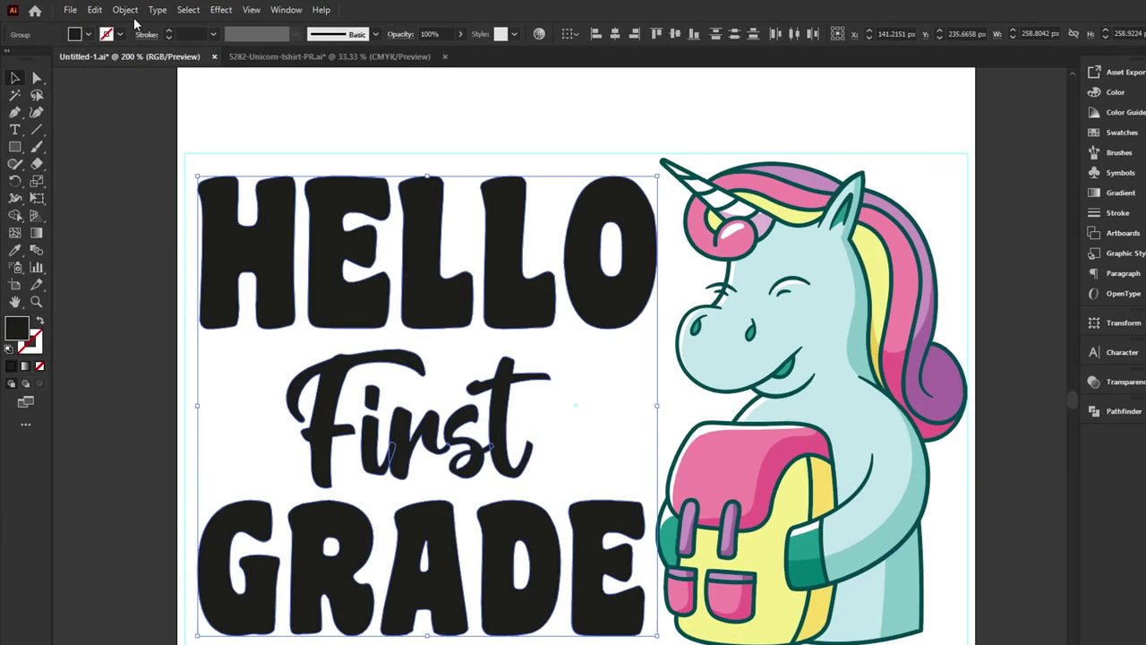
Step: Apply an envelope distort warp to the outlined lettering with the Wave style, horizontal, and a 12% bend
{"action": "left_click", "coordinate": [126, 10]}
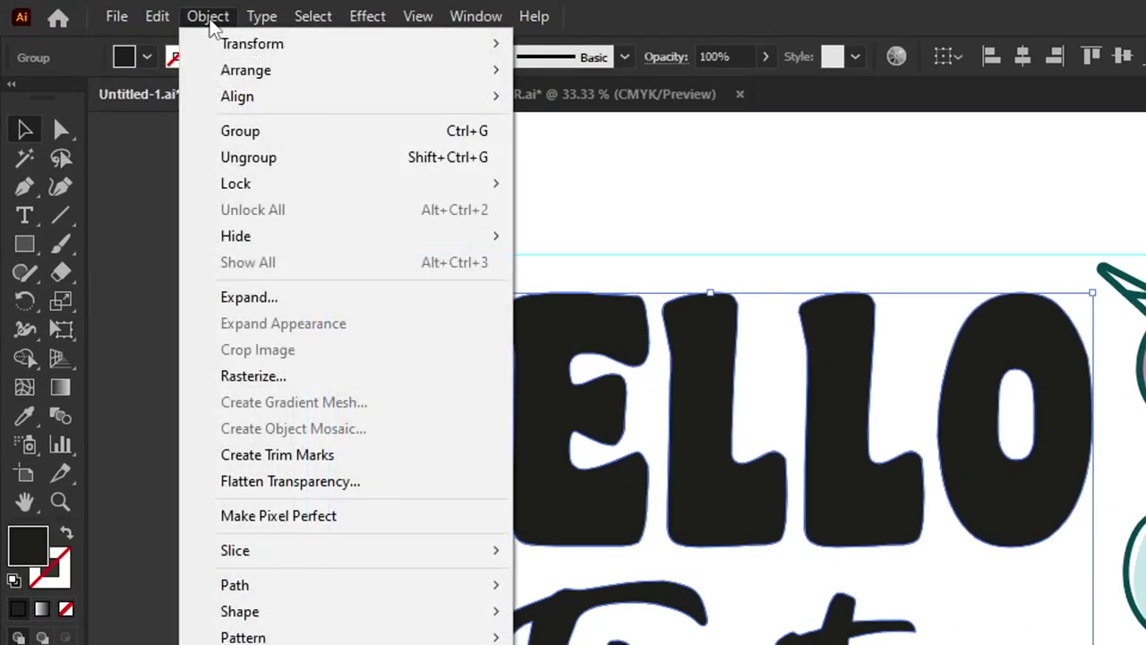
{"action": "mouse_move", "coordinate": [227, 425]}
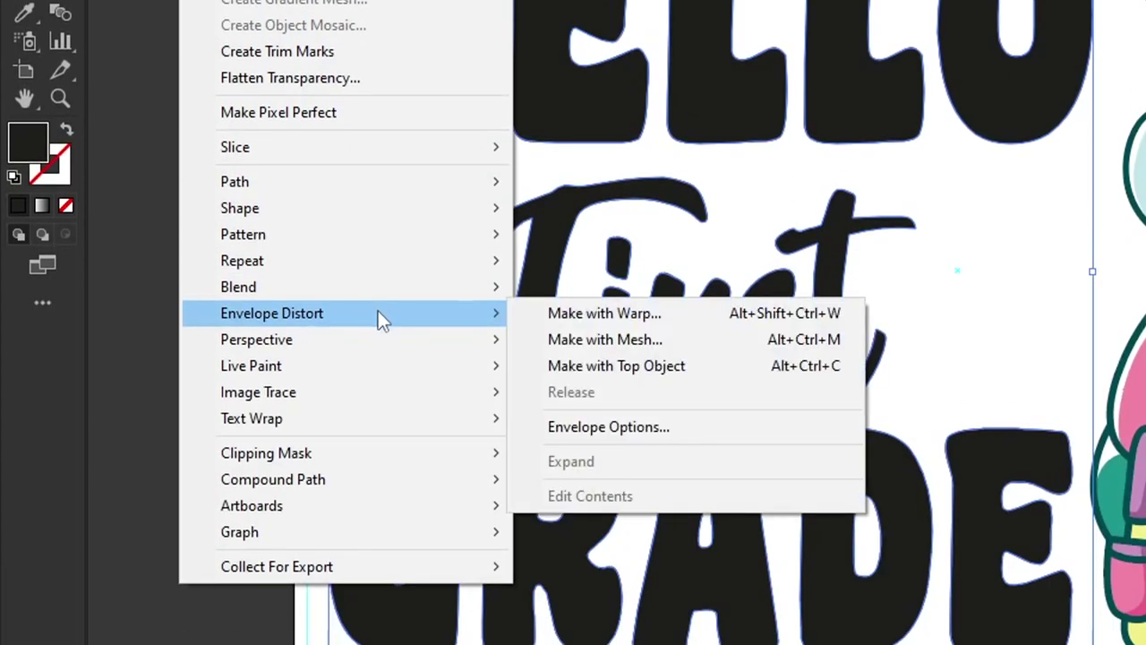
{"action": "left_click", "coordinate": [584, 324]}
{"action": "left_click", "coordinate": [759, 320]}
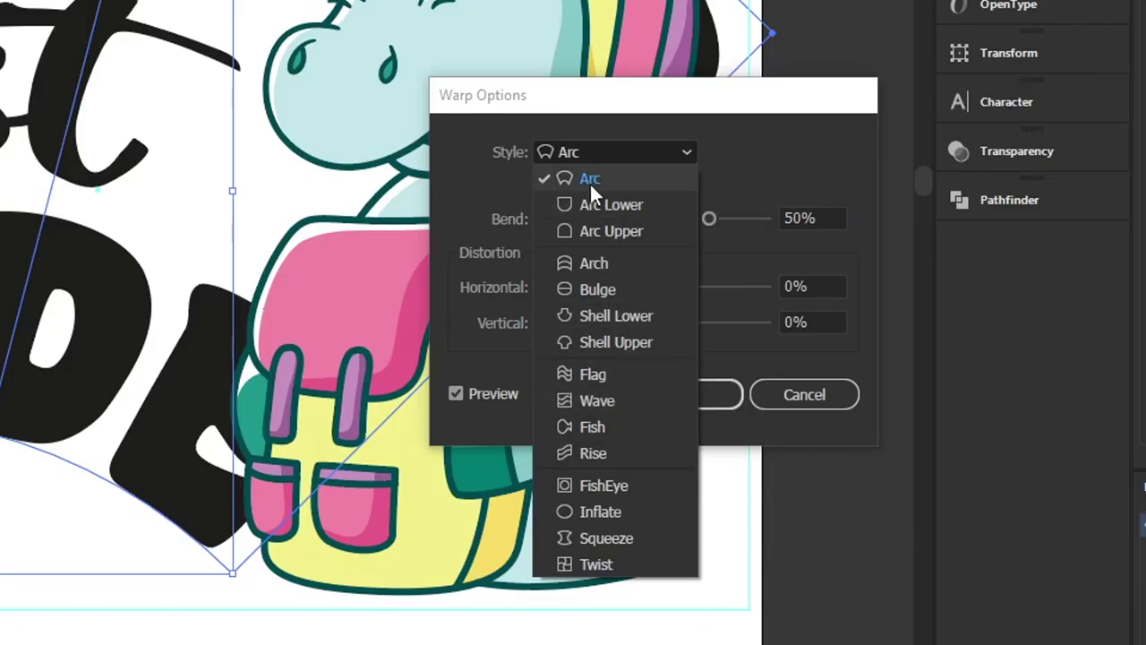
{"action": "left_click", "coordinate": [602, 400]}
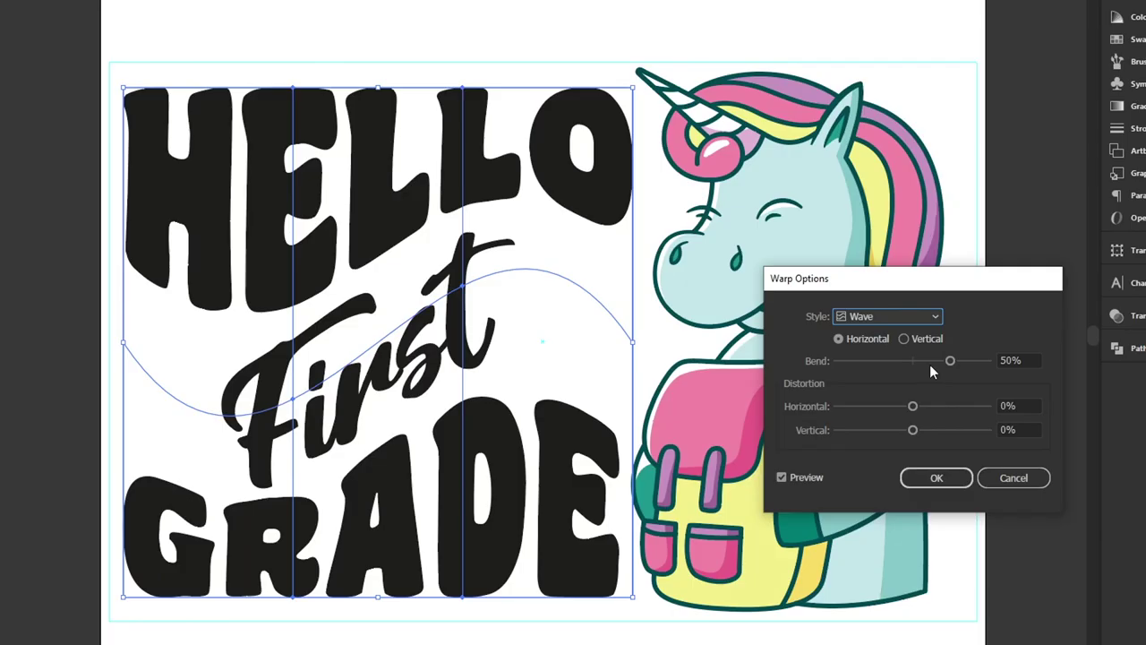
{"action": "left_click_drag", "start_coordinate": [935, 361], "coordinate": [922, 364]}
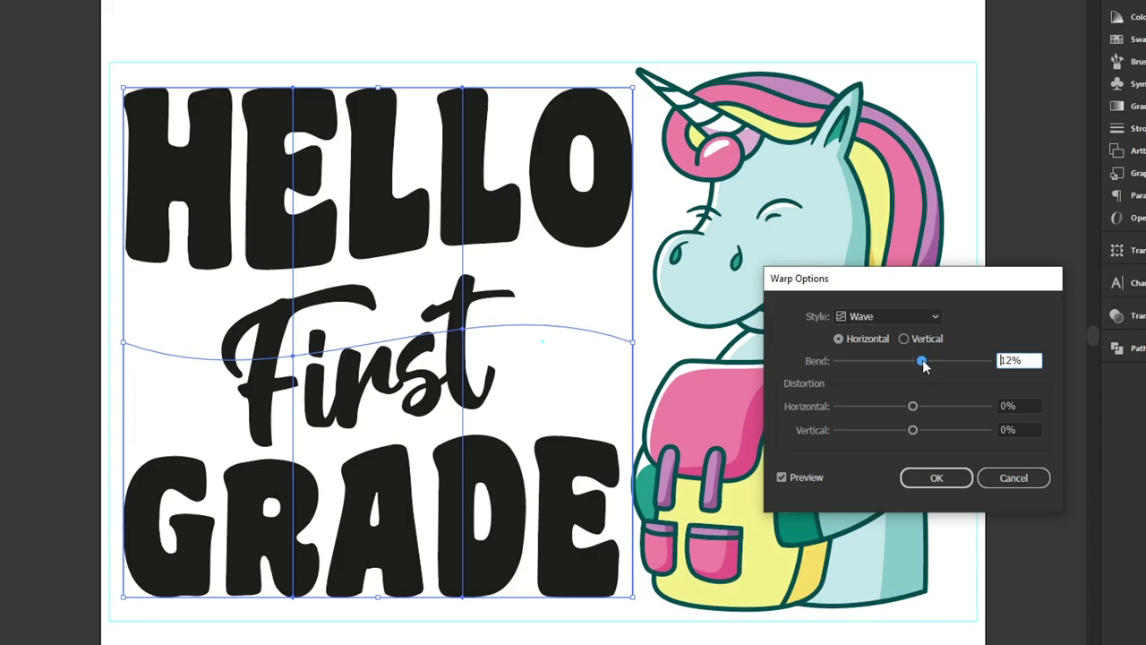
{"action": "left_click", "coordinate": [951, 476]}
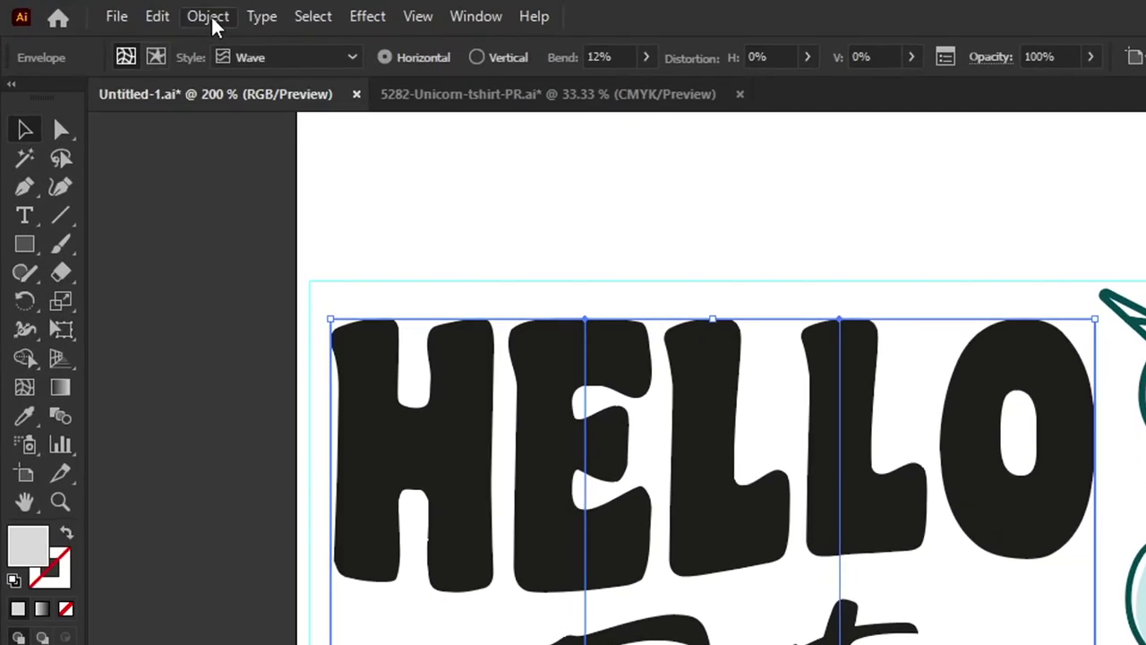
Step: Expand the warped lettering's envelope with the Object and Fill options and deselect it
{"action": "left_click", "coordinate": [208, 16]}
{"action": "left_click", "coordinate": [339, 306]}
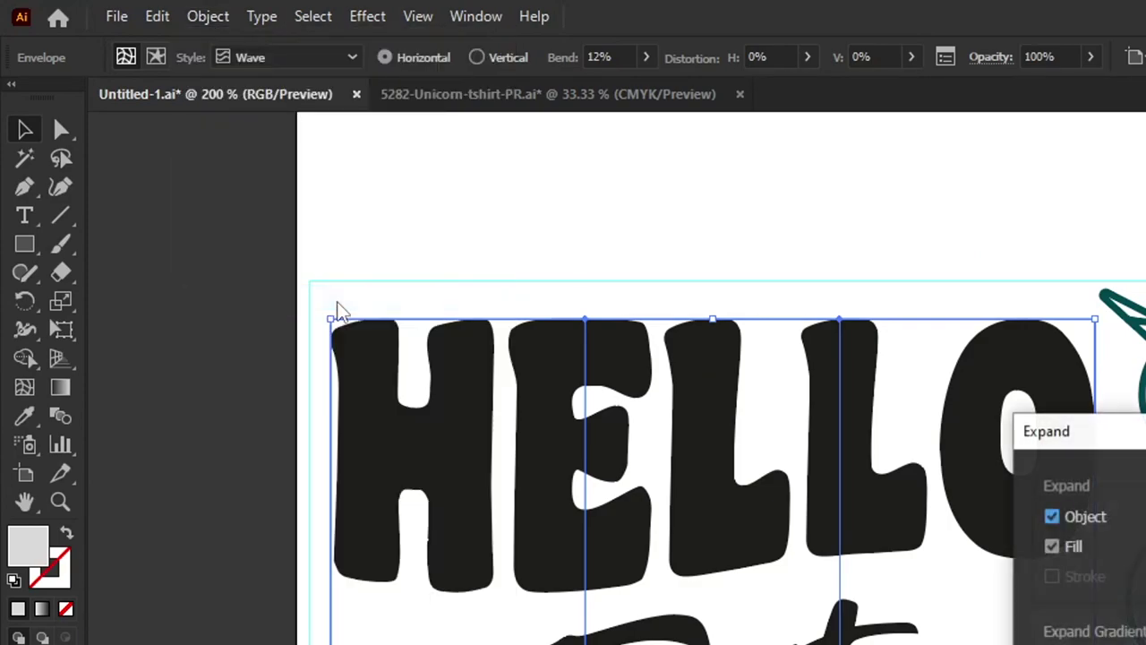
{"action": "left_click", "coordinate": [532, 449]}
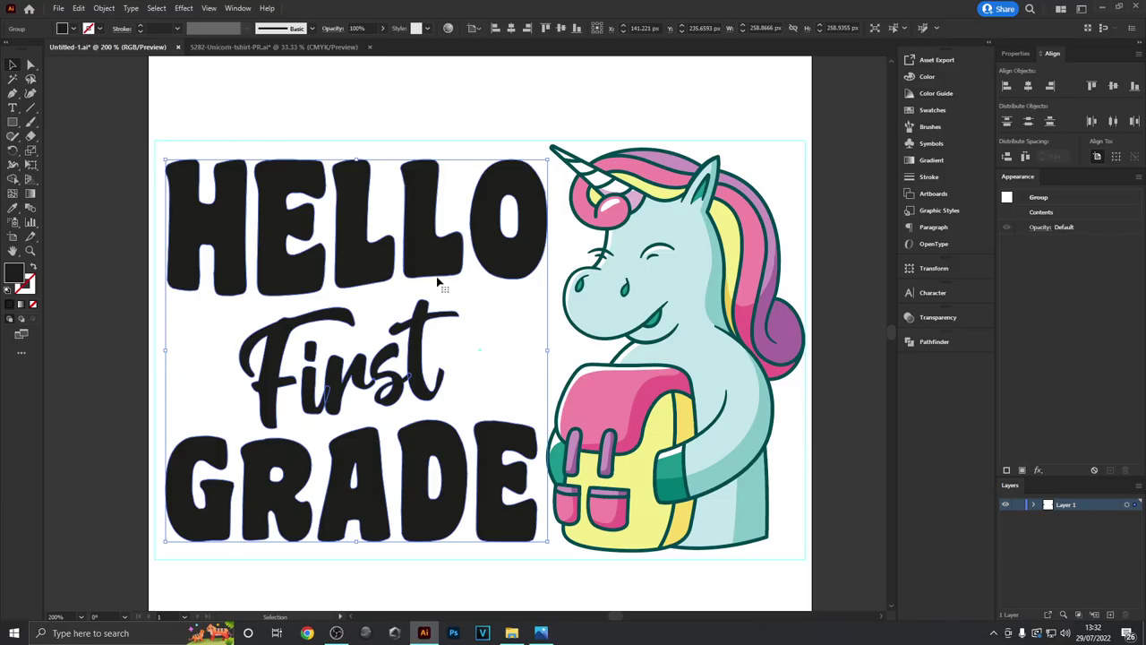
{"action": "left_click", "coordinate": [498, 304]}
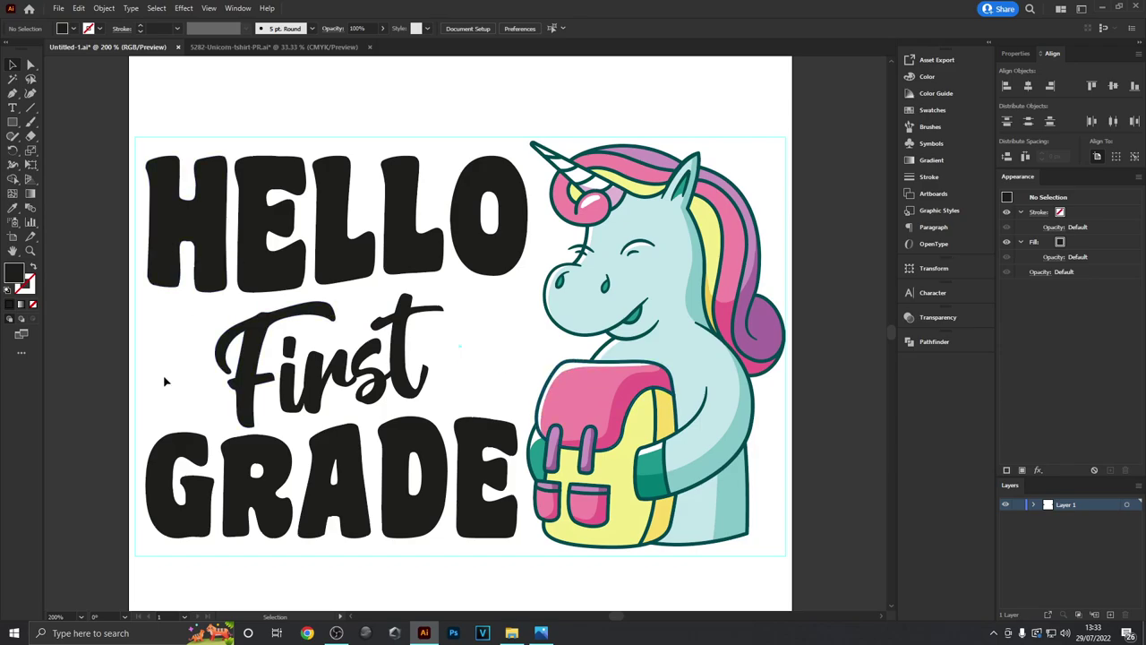
Step: Draw a square about 11.5 px wide beside the F of First and apply a -47% Pucker & Bloat effect to it
{"action": "scroll", "coordinate": [128, 377], "scroll_direction": "up", "scroll_amount": 3}
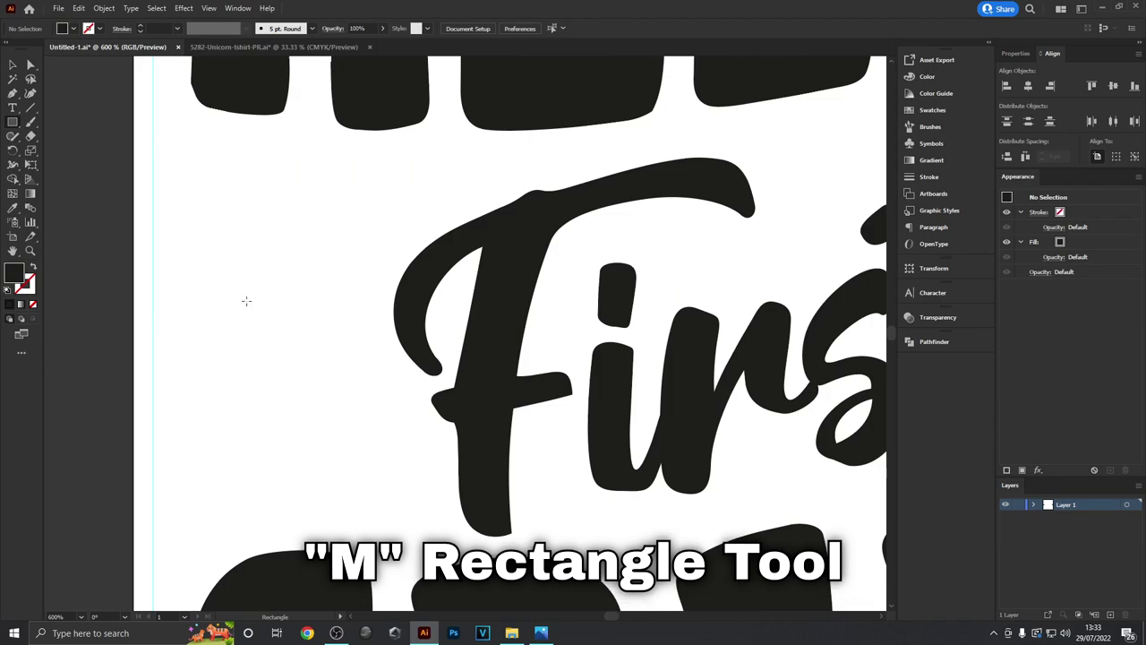
{"action": "left_click_drag", "start_coordinate": [212, 284], "coordinate": [263, 333]}
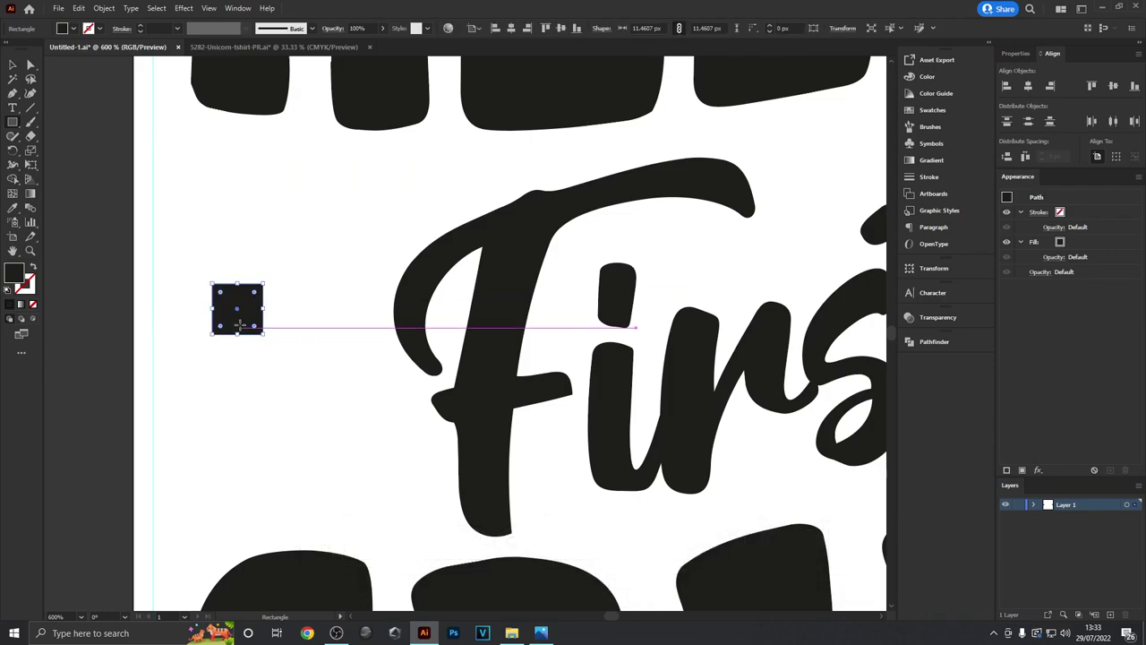
{"action": "scroll", "coordinate": [239, 324], "scroll_direction": "up", "scroll_amount": 2}
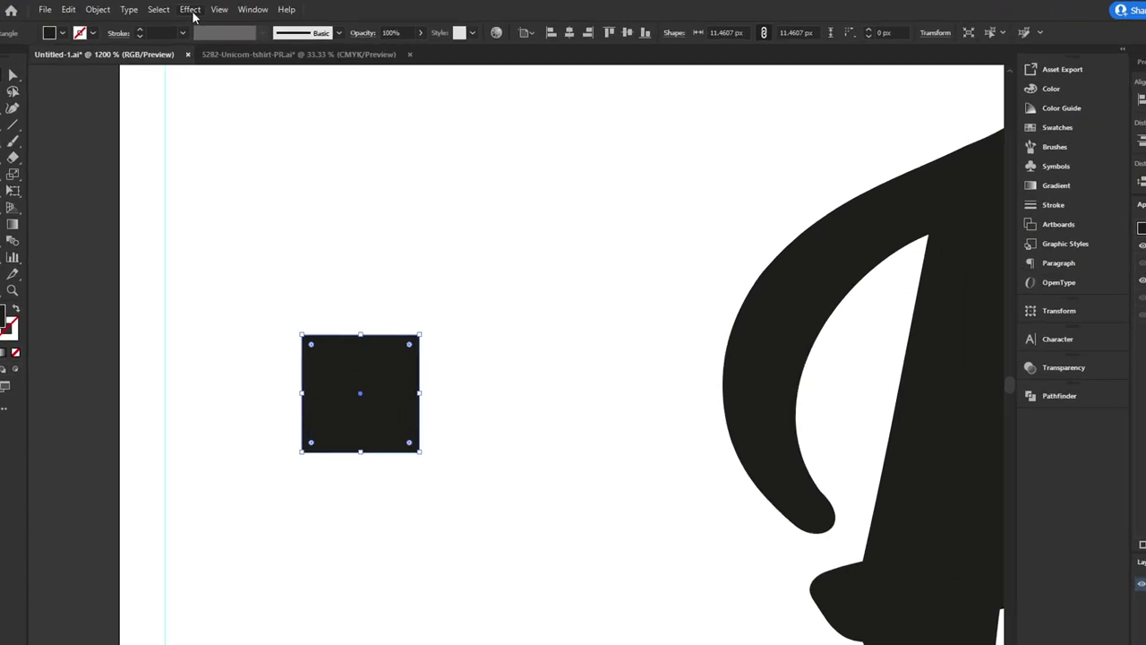
{"action": "left_click", "coordinate": [183, 8]}
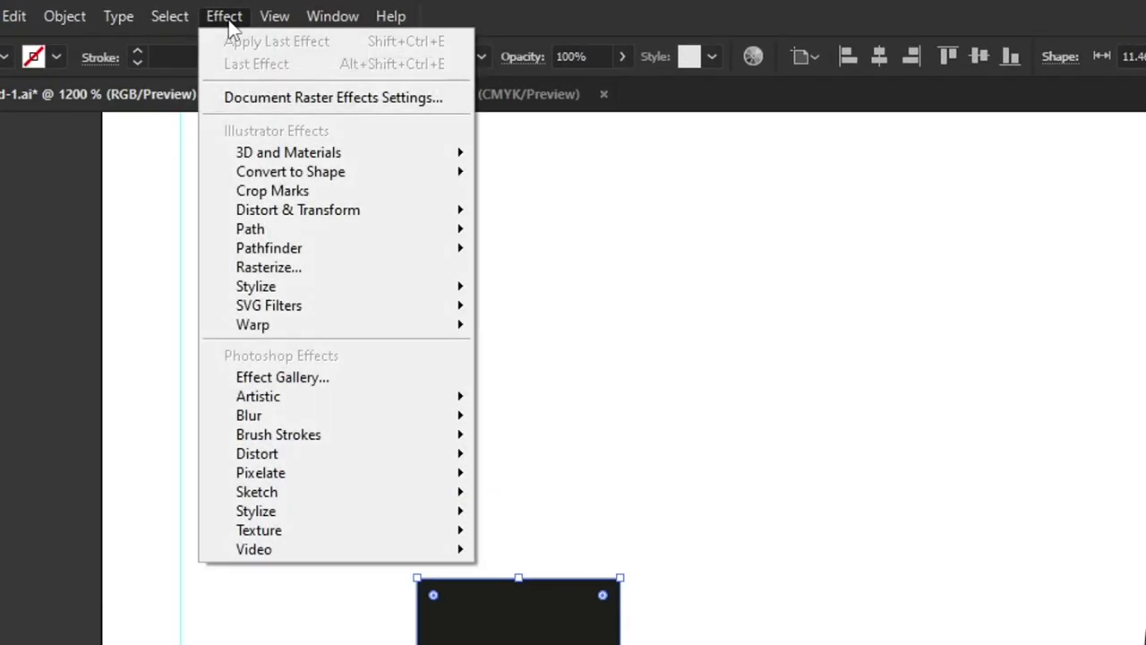
{"action": "mouse_move", "coordinate": [394, 207]}
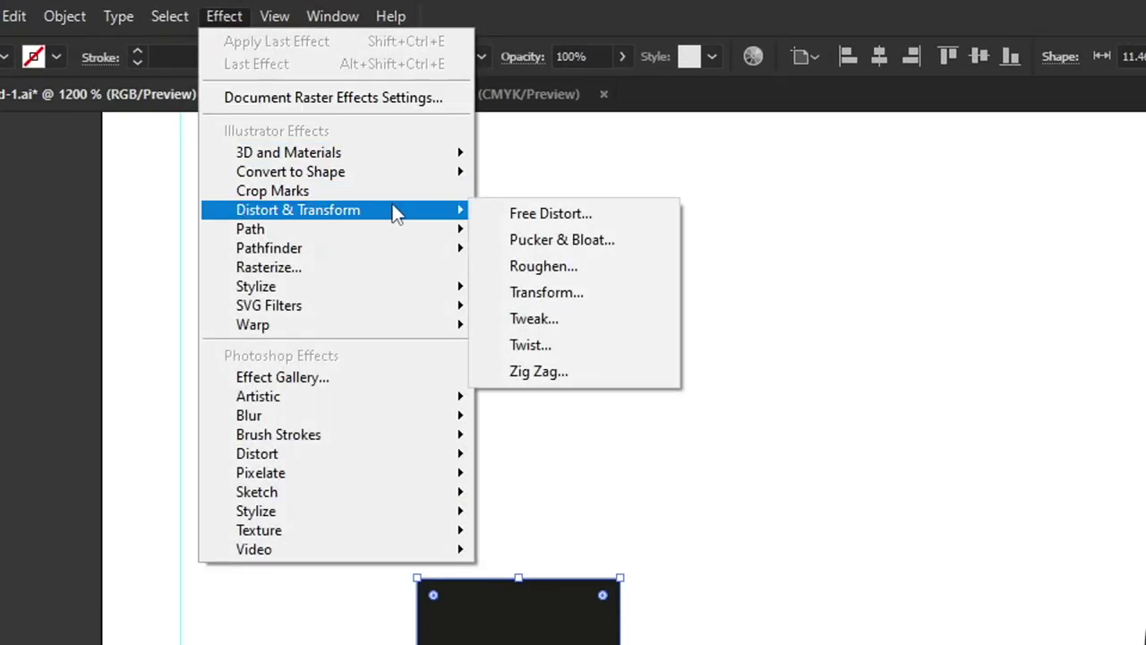
{"action": "left_click", "coordinate": [607, 238]}
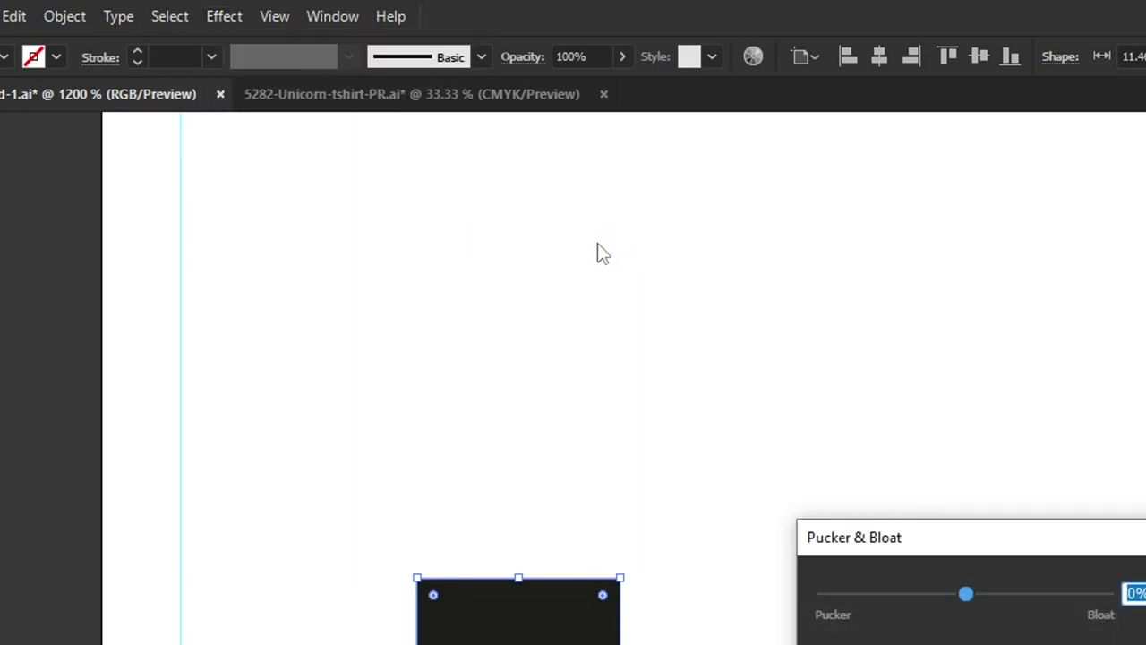
{"action": "left_click_drag", "start_coordinate": [968, 597], "coordinate": [955, 597]}
{"action": "left_click_drag", "start_coordinate": [810, 274], "coordinate": [794, 274]}
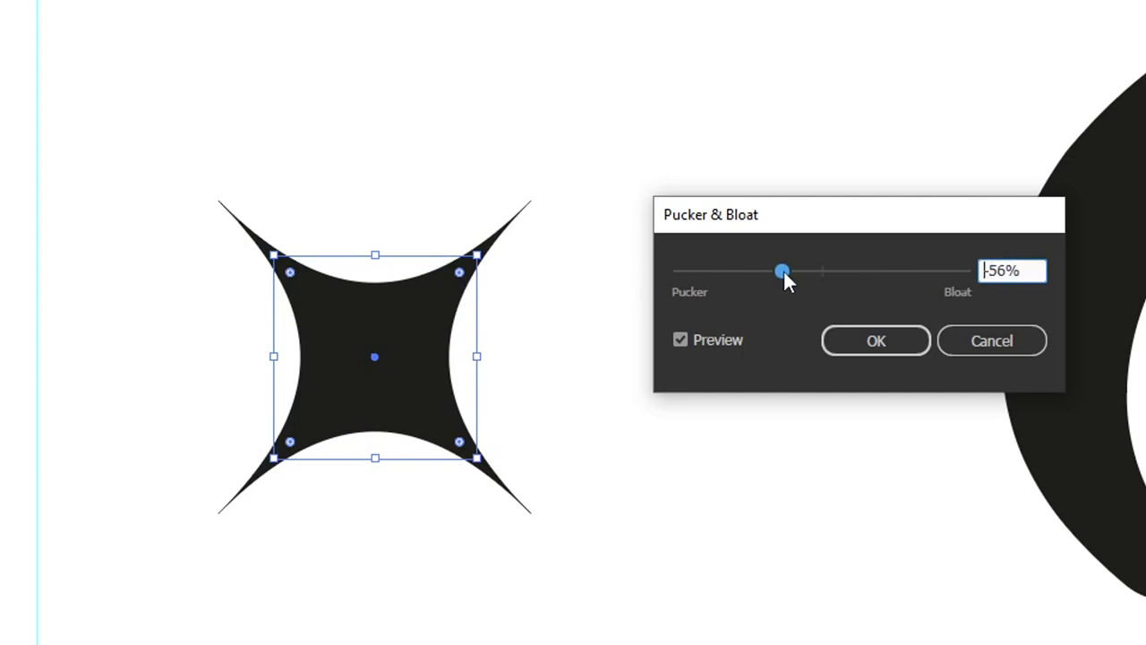
{"action": "left_click_drag", "start_coordinate": [783, 280], "coordinate": [791, 283]}
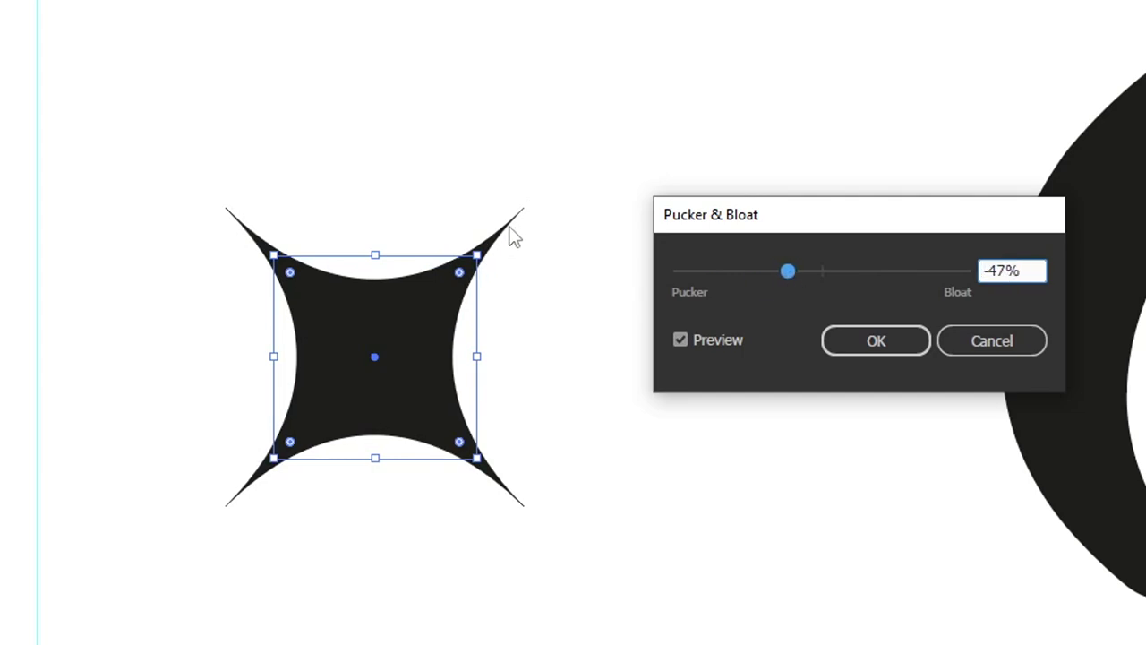
{"action": "left_click", "coordinate": [895, 353]}
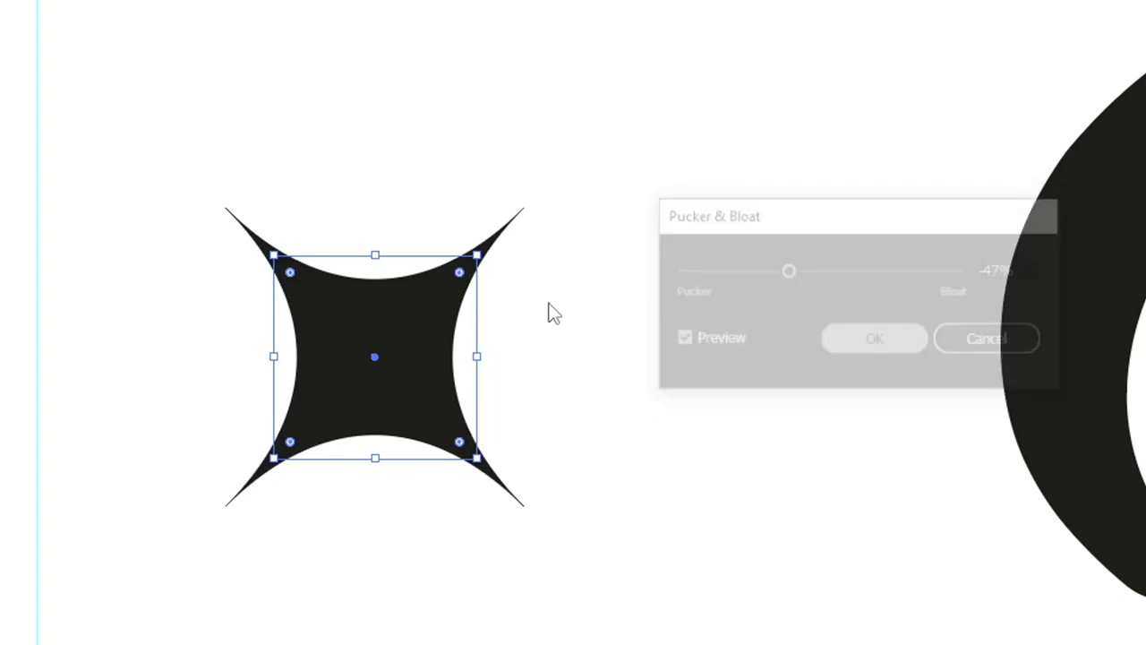
Step: Rotate the puckered star 45° and duplicate it twice to form a three-star cluster beside the F of First
{"action": "left_click_drag", "start_coordinate": [484, 247], "coordinate": [417, 197]}
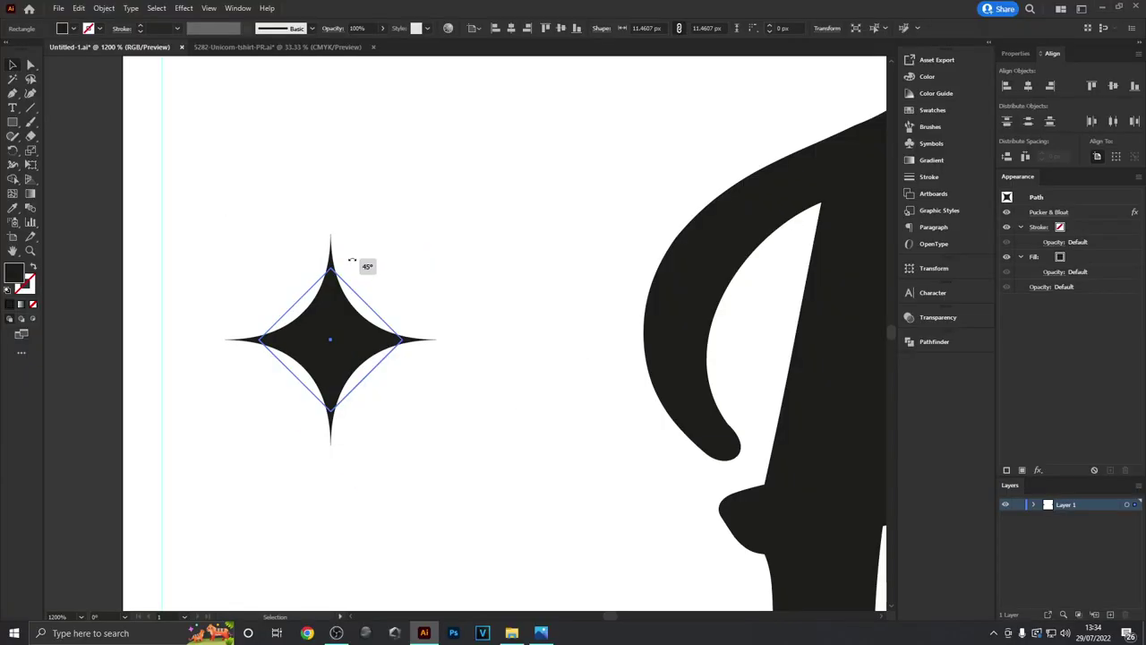
{"action": "scroll", "coordinate": [442, 268], "scroll_direction": "down", "scroll_amount": 2}
{"action": "left_click_drag", "start_coordinate": [467, 257], "coordinate": [286, 299]}
{"action": "scroll", "coordinate": [437, 252], "scroll_direction": "down", "scroll_amount": 1}
{"action": "left_click", "coordinate": [455, 248]}
{"action": "left_click_drag", "start_coordinate": [222, 346], "coordinate": [291, 284]}
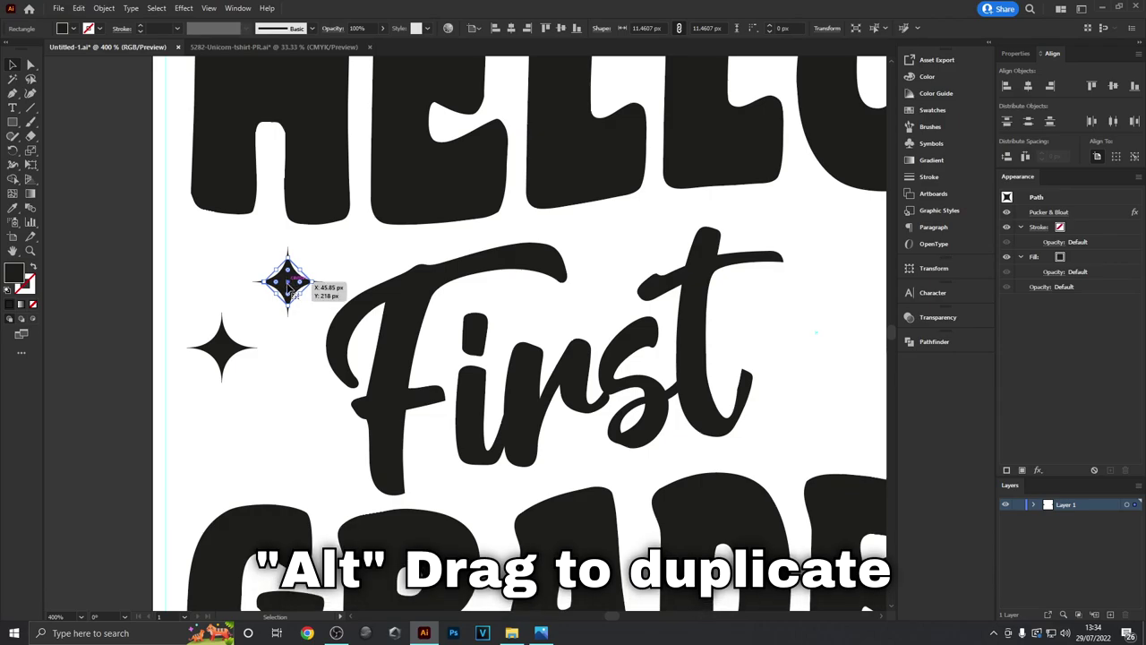
{"action": "left_click_drag", "start_coordinate": [287, 280], "coordinate": [289, 451]}
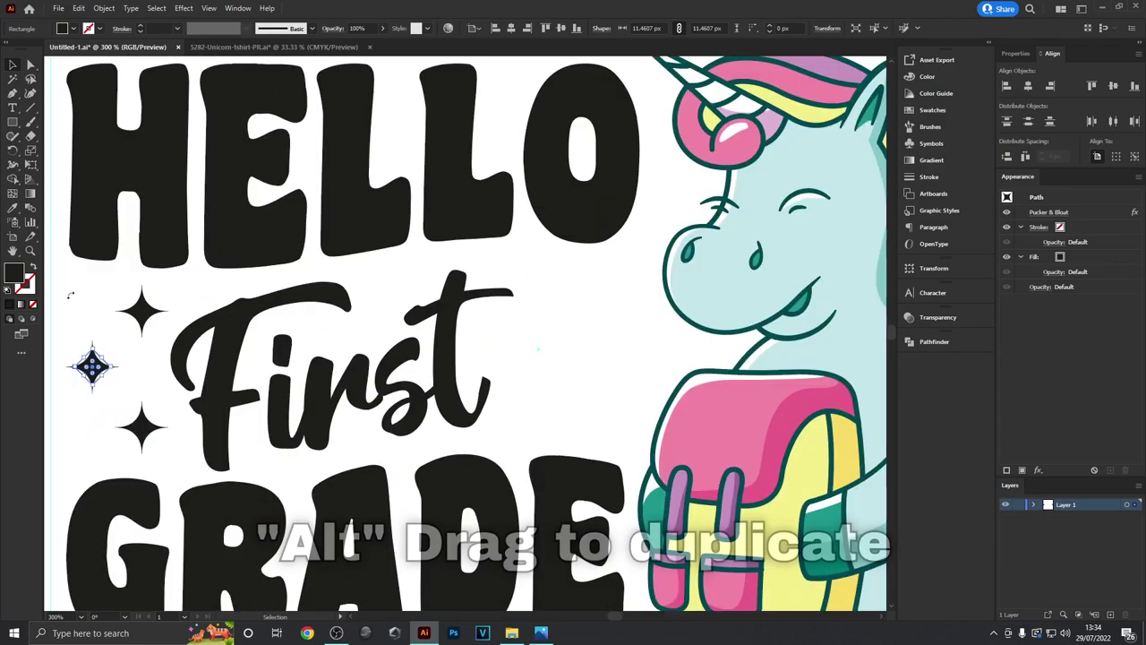
Step: Copy the three-star cluster to the opposite side of First, beside the letter t
{"action": "left_click", "coordinate": [67, 289]}
{"action": "left_click_drag", "start_coordinate": [67, 289], "coordinate": [221, 448]}
{"action": "left_click_drag", "start_coordinate": [146, 428], "coordinate": [593, 409]}
{"action": "left_click", "coordinate": [645, 356]}
{"action": "key", "text": "ctrl+minus"}
{"action": "key", "text": "ctrl+minus"}
{"action": "mouse_move", "coordinate": [564, 367]}
{"action": "left_mouse_down"}
{"action": "mouse_move", "coordinate": [582, 383]}
{"action": "mouse_move", "coordinate": [547, 380]}
{"action": "left_mouse_up"}
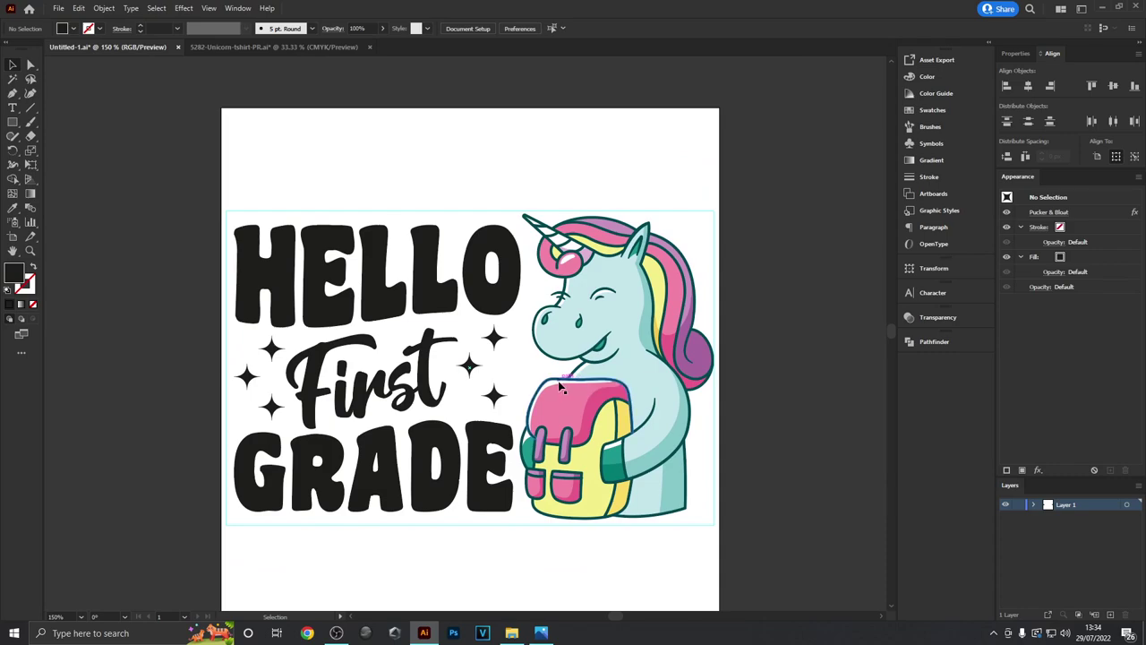
Step: Expand the appearance of the lettering and the stars, leaving the unicorn out of the selection
{"action": "key", "text": "alt+Tab"}
{"action": "left_click", "coordinate": [513, 517]}
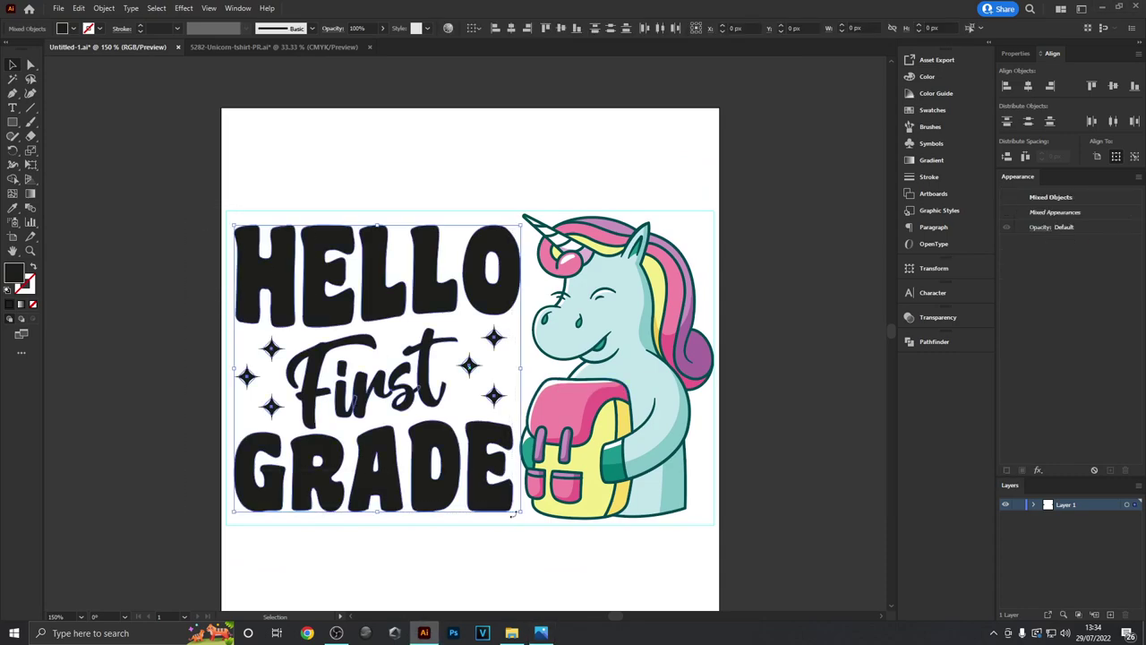
{"action": "left_click", "coordinate": [587, 185]}
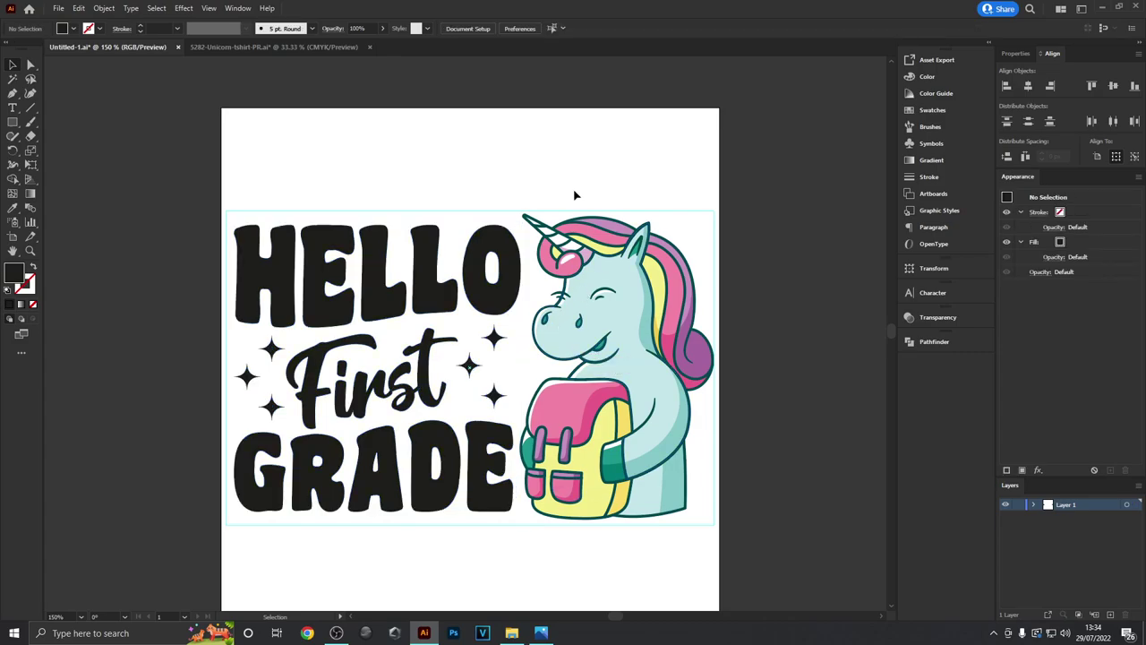
{"action": "left_click", "coordinate": [322, 264]}
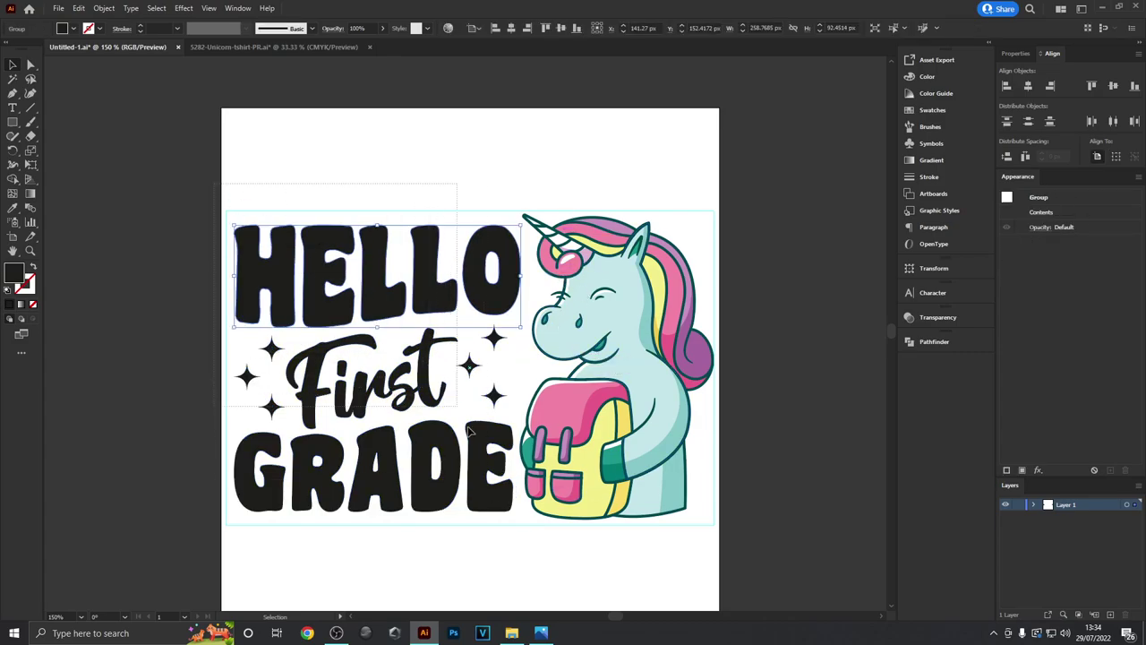
{"action": "left_click_drag", "start_coordinate": [468, 430], "coordinate": [512, 533]}
{"action": "left_click", "coordinate": [102, 9]}
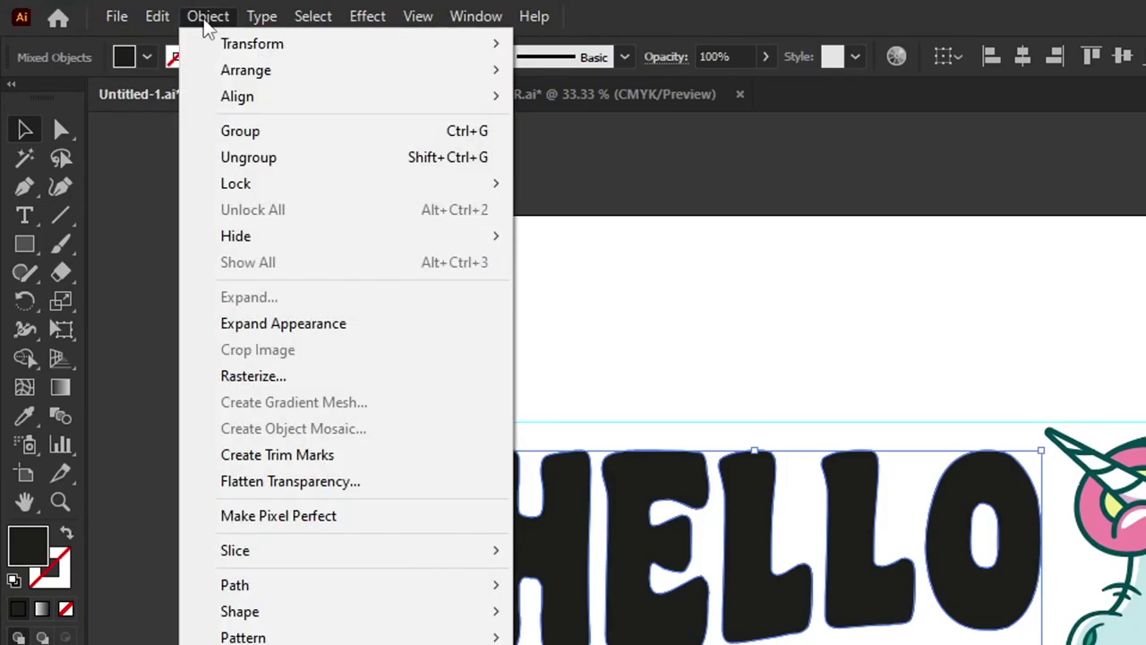
{"action": "left_click", "coordinate": [409, 328]}
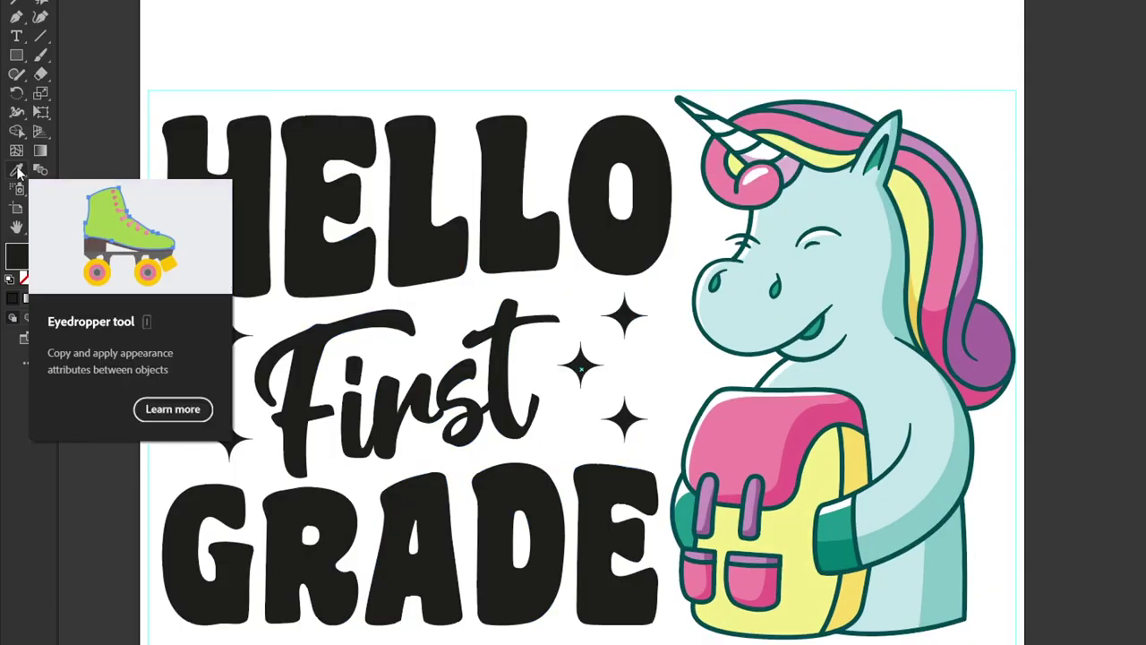
Step: Recolor HELLO's H pink, its E yellow and its first L light blue with the Eyedropper, sampling the colors from the unicorn
{"action": "left_click", "coordinate": [18, 173]}
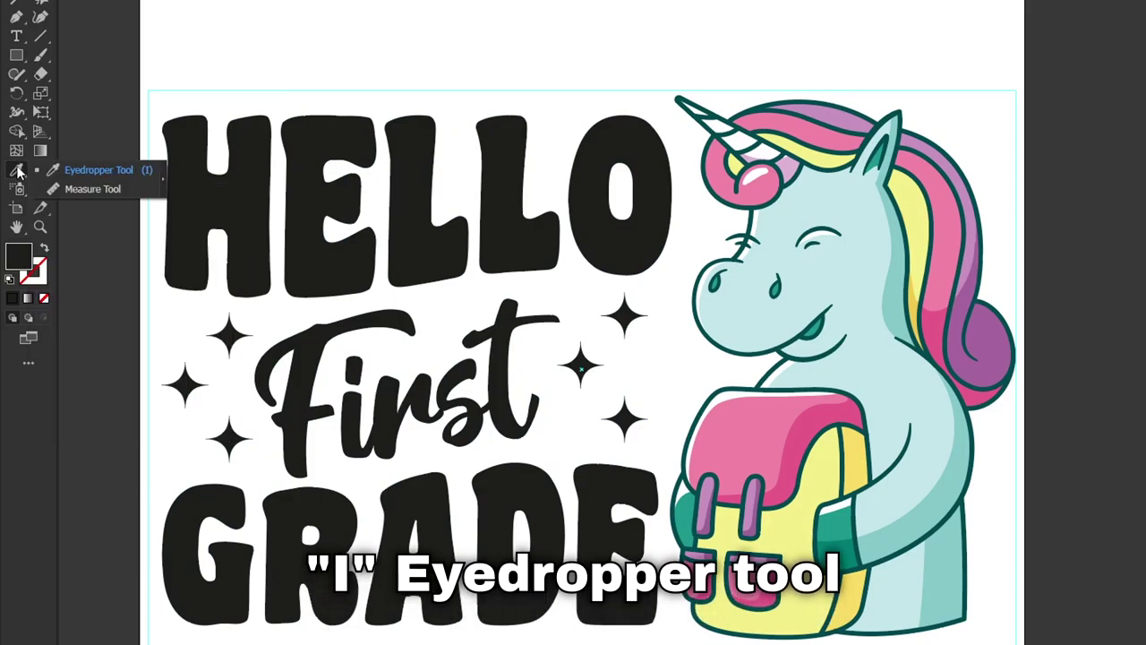
{"action": "left_click", "coordinate": [845, 212]}
{"action": "left_click", "coordinate": [413, 188], "text": "alt"}
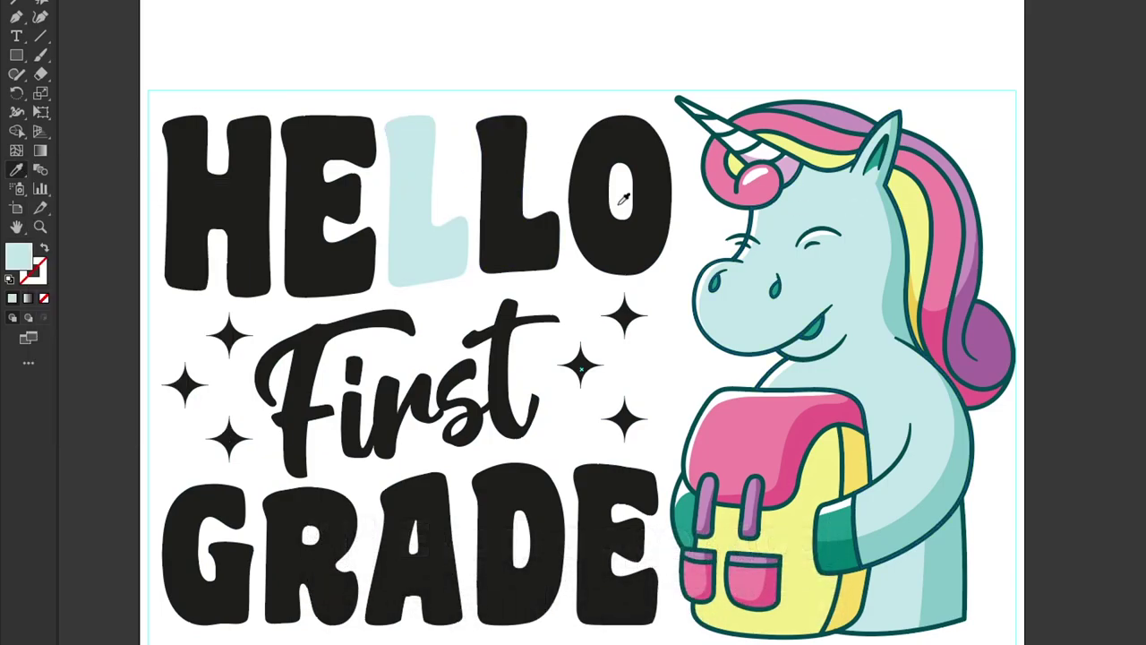
{"action": "left_click", "coordinate": [768, 181]}
{"action": "left_click", "coordinate": [247, 177], "text": "alt"}
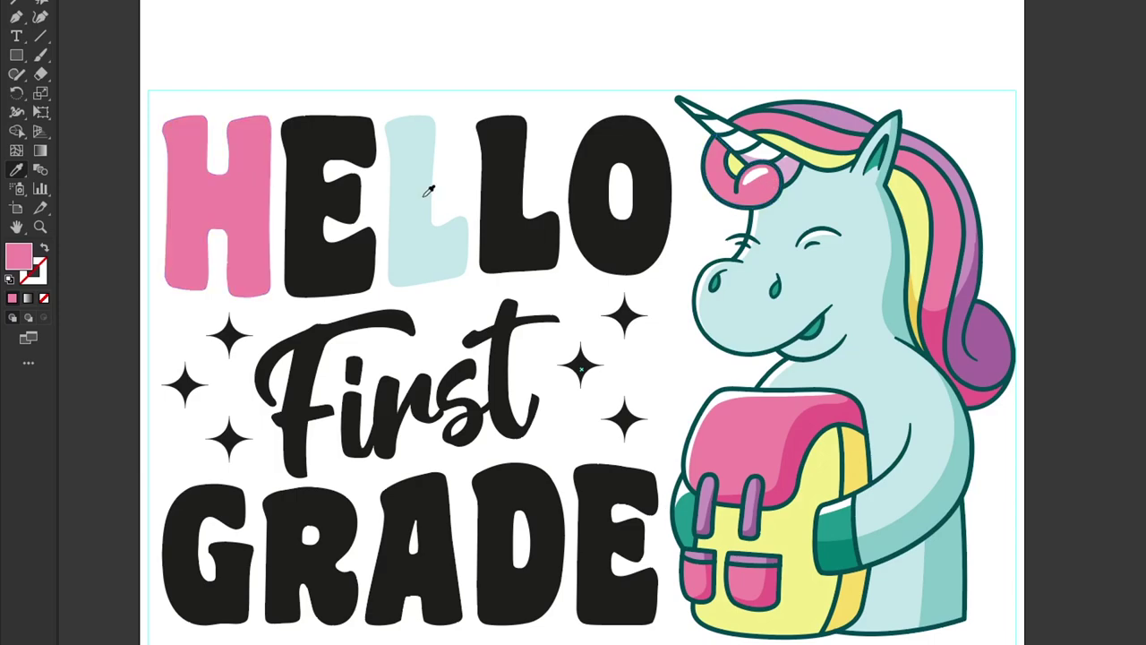
{"action": "left_click", "coordinate": [908, 199]}
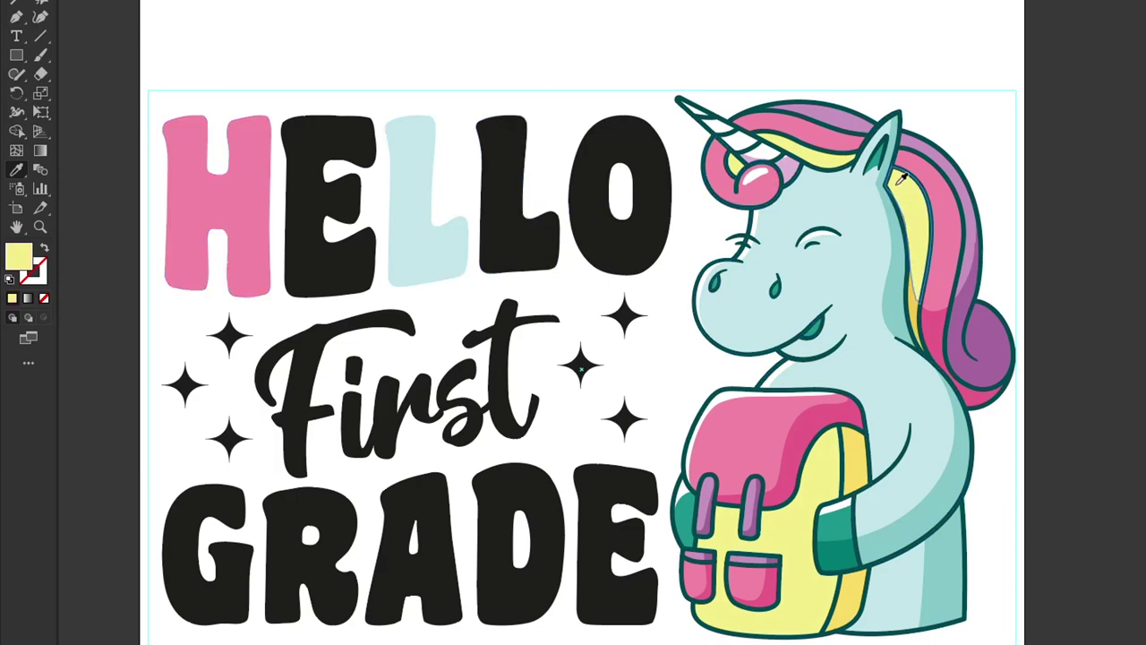
{"action": "left_click", "coordinate": [305, 196], "text": "alt"}
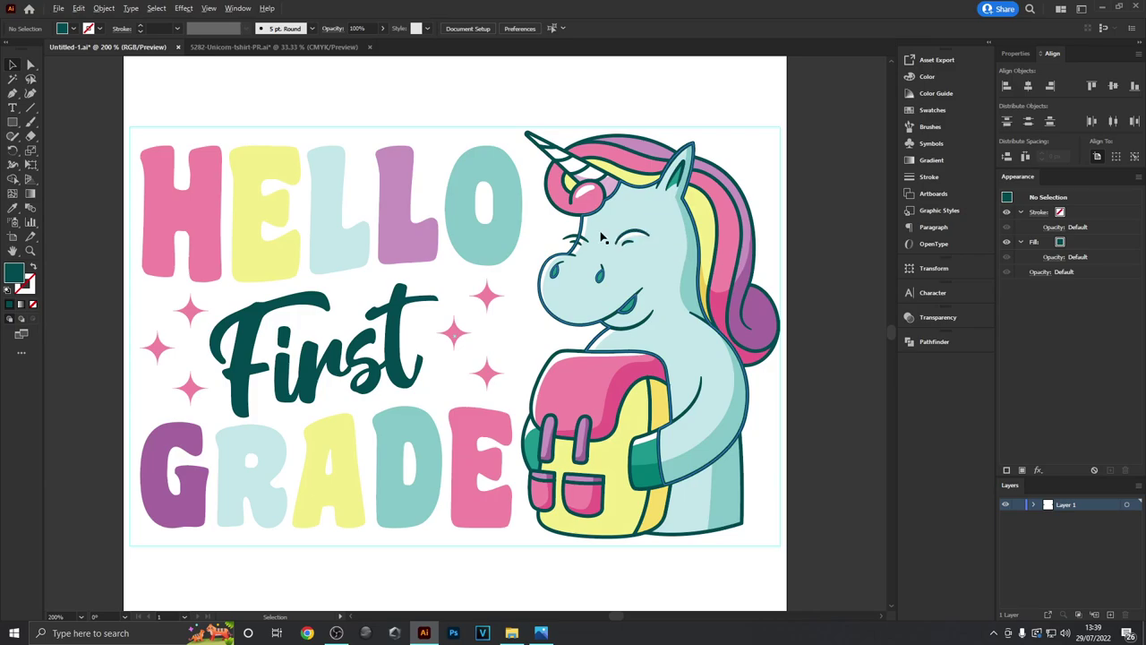
Step: Group the HELLO and GRADE letters together with all six stars, leaving First out
{"action": "scroll", "coordinate": [667, 249], "scroll_direction": "up", "scroll_amount": 5}
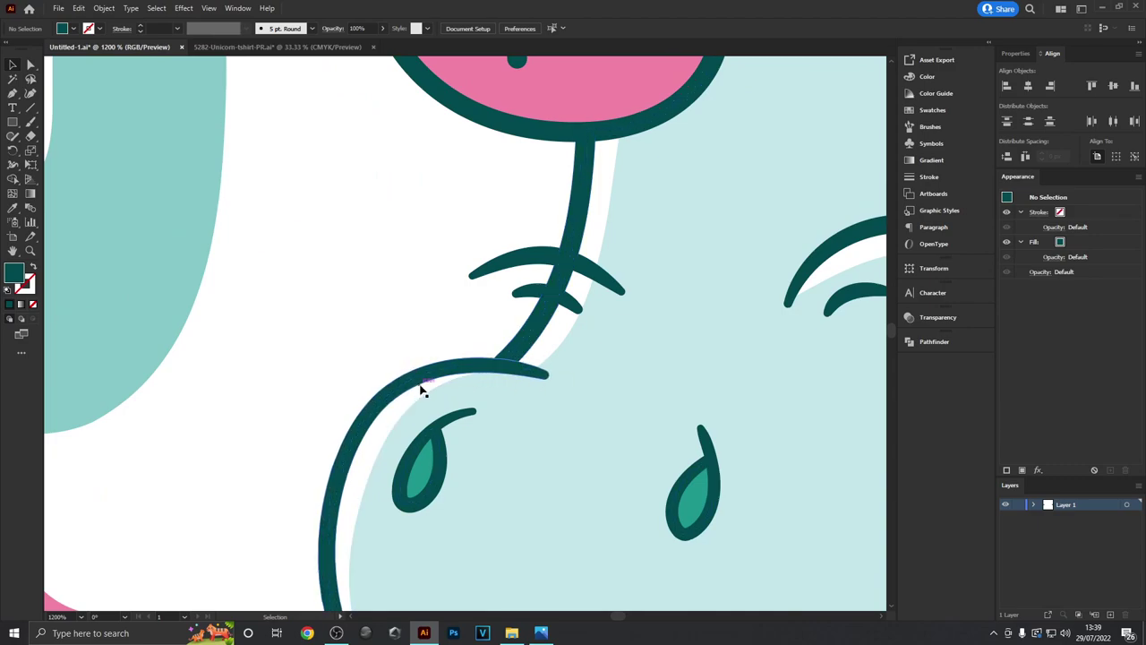
{"action": "scroll", "coordinate": [421, 390], "scroll_direction": "down", "scroll_amount": 5}
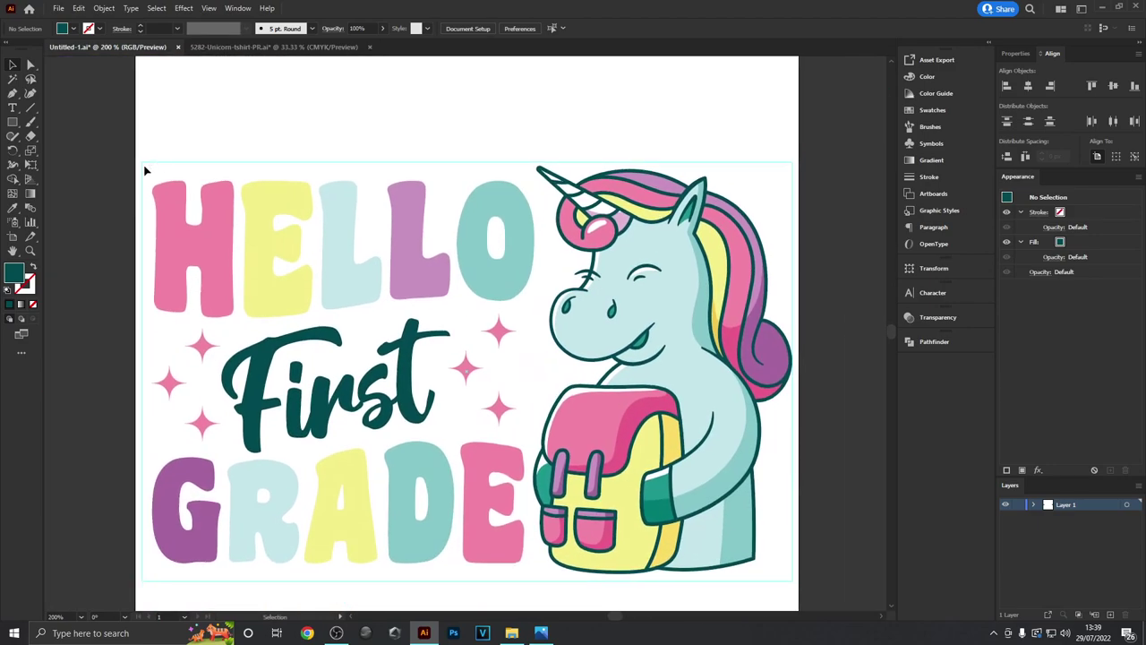
{"action": "left_click_drag", "start_coordinate": [525, 260], "coordinate": [525, 261]}
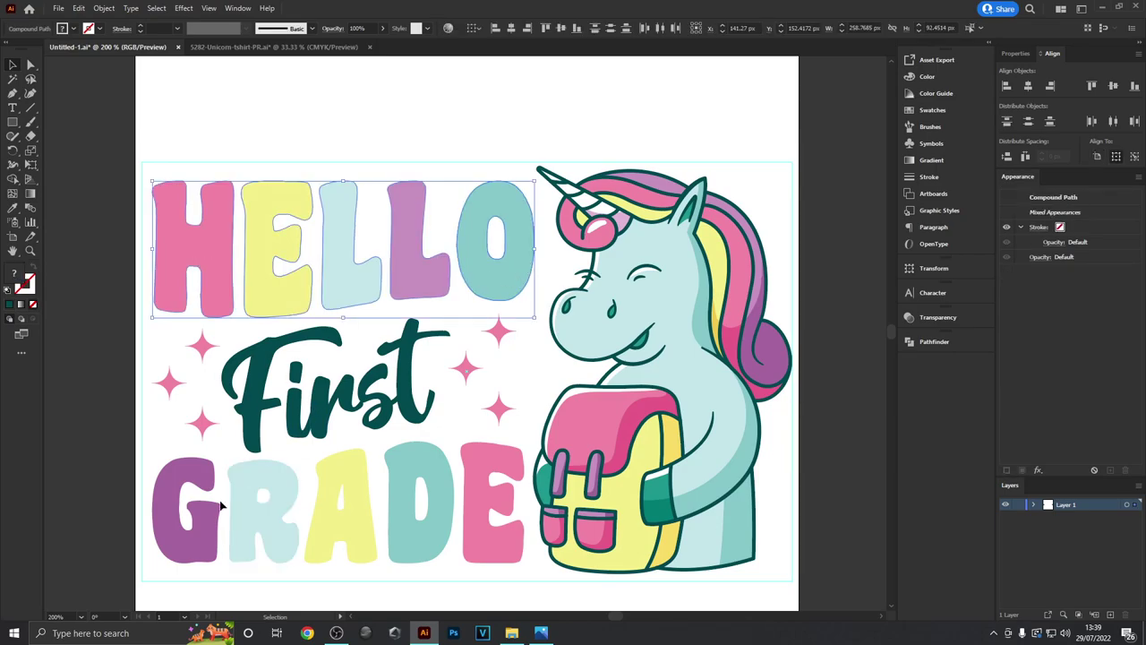
{"action": "left_click", "coordinate": [510, 497], "text": "shift"}
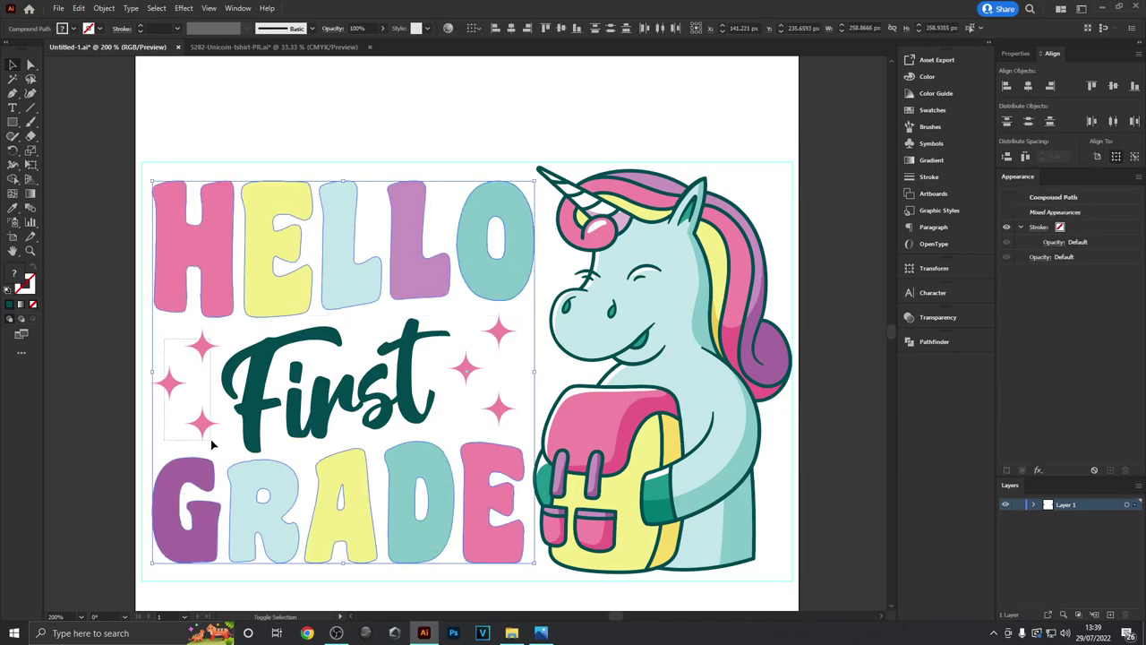
{"action": "left_click_drag", "start_coordinate": [212, 444], "coordinate": [213, 444]}
{"action": "left_click_drag", "start_coordinate": [517, 415], "coordinate": [518, 416]}
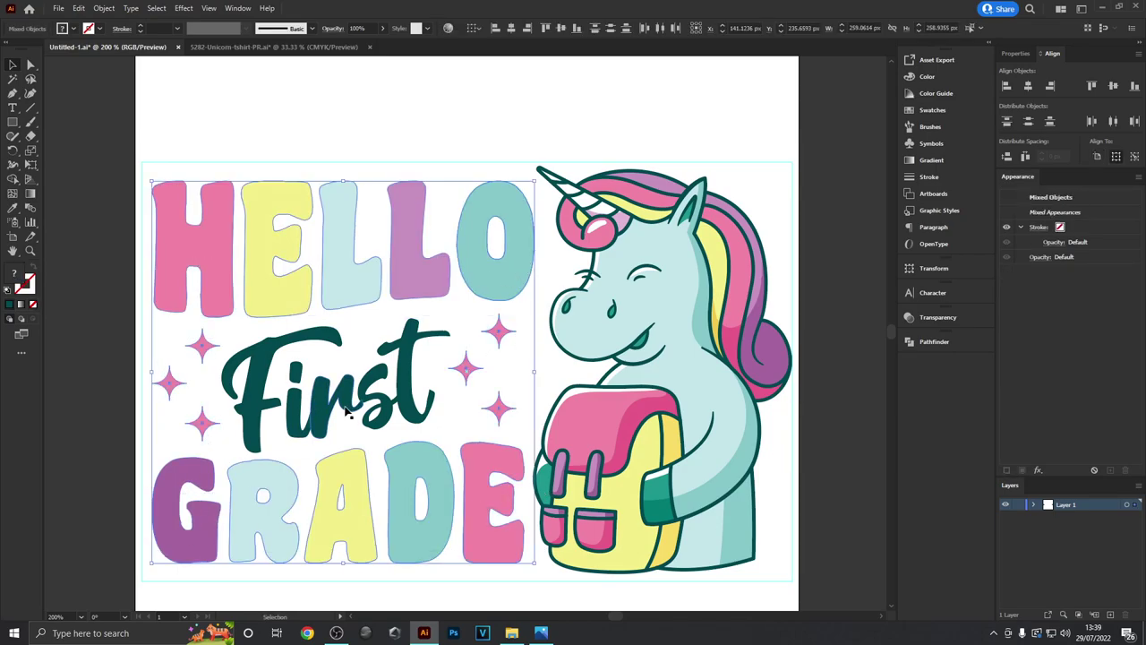
{"action": "key", "text": "ctrl+g"}
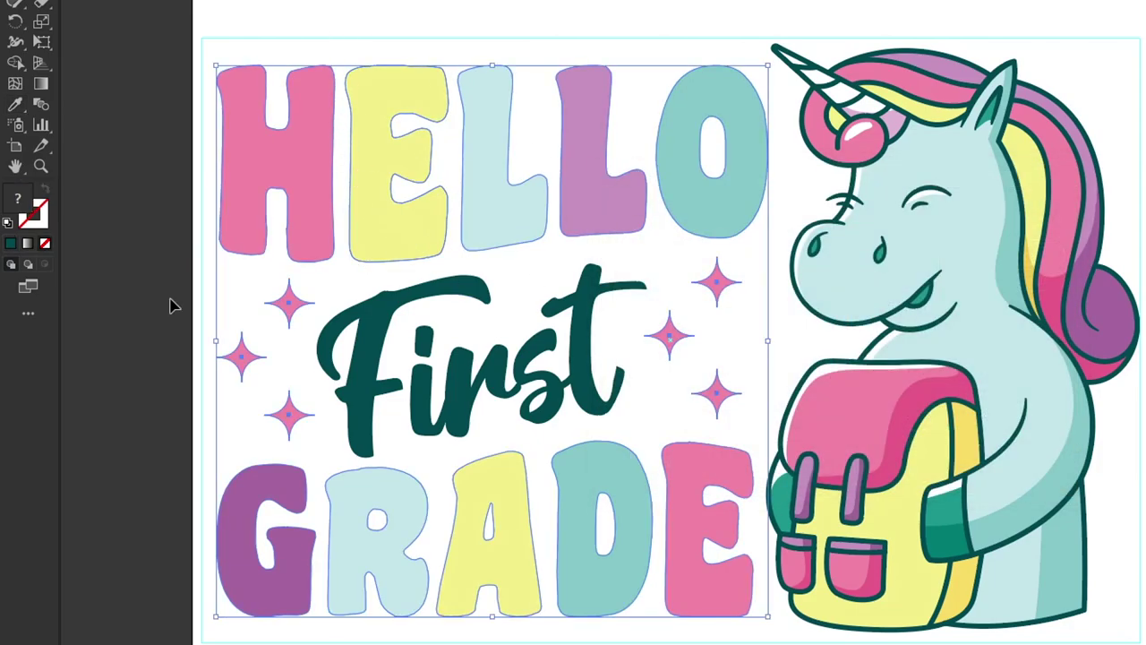
Step: Add a dark teal 00494F stroke with a 2 pt weight to the grouped letters and stars
{"action": "double_click", "coordinate": [45, 220]}
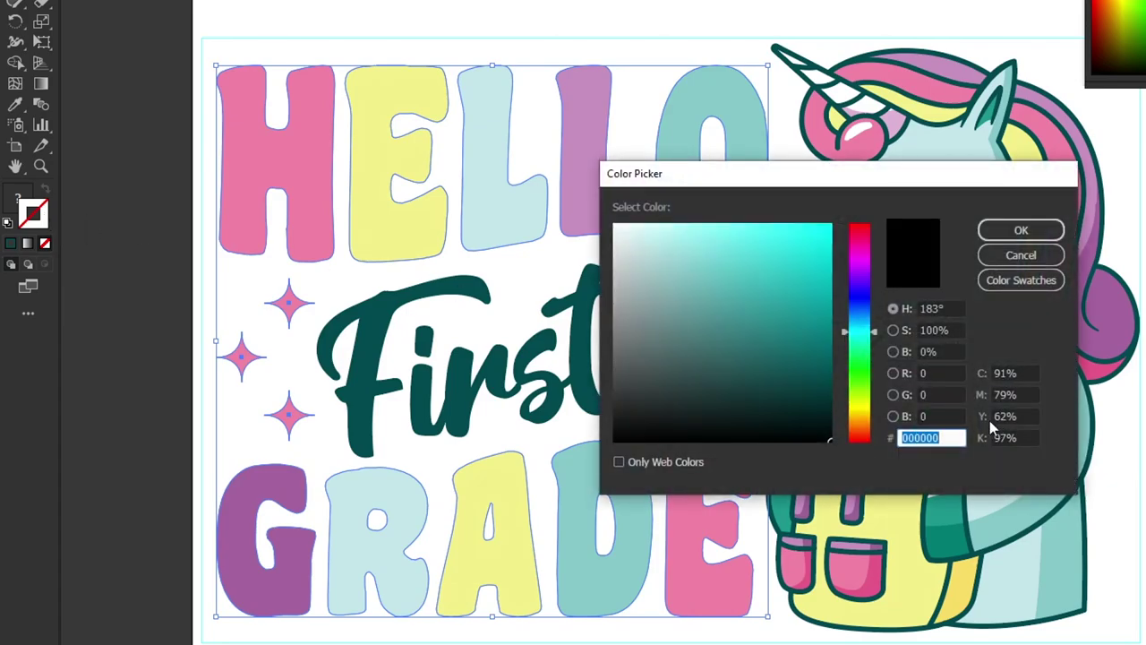
{"action": "left_click", "coordinate": [1020, 229]}
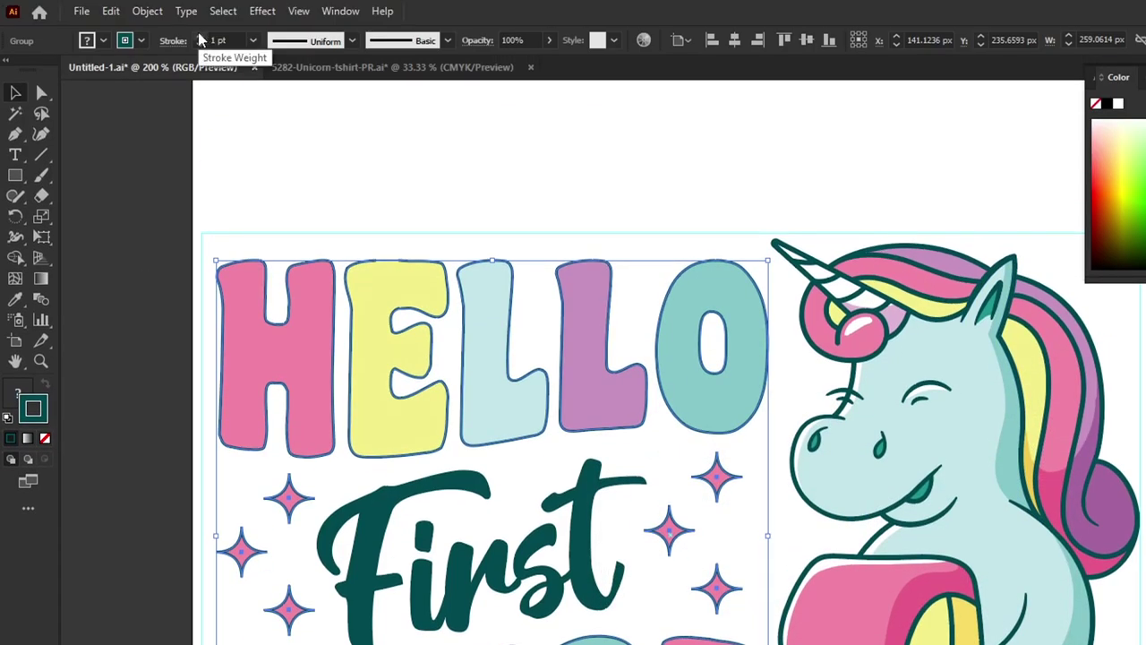
{"action": "left_click", "coordinate": [200, 37]}
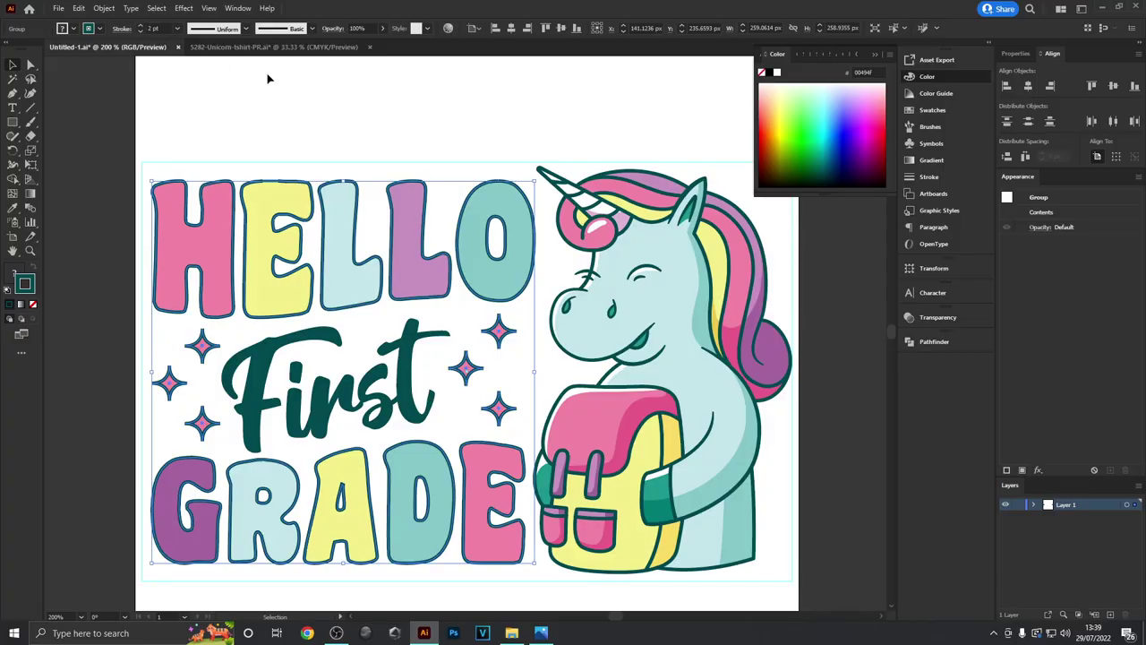
Step: Deselect the artwork and examine the outlines of the lettering, the unicorn and the star tips up close
{"action": "left_click", "coordinate": [591, 267]}
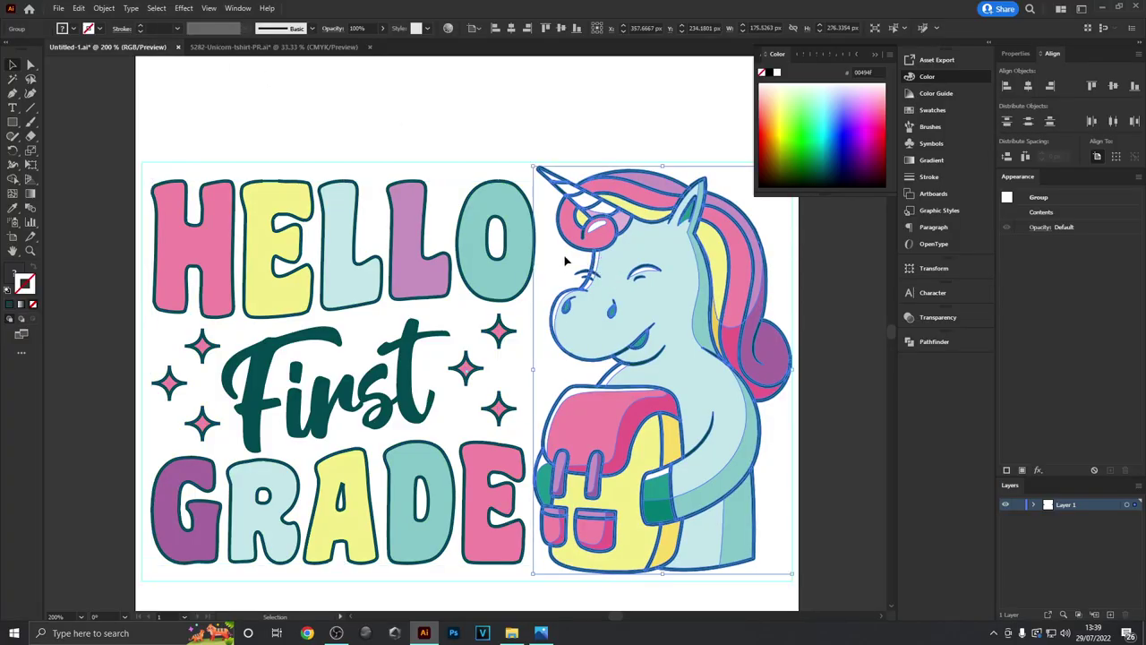
{"action": "left_click", "coordinate": [582, 257]}
{"action": "scroll", "coordinate": [581, 257], "scroll_direction": "up", "scroll_amount": 4}
{"action": "scroll", "coordinate": [582, 262], "scroll_direction": "up", "scroll_amount": 1}
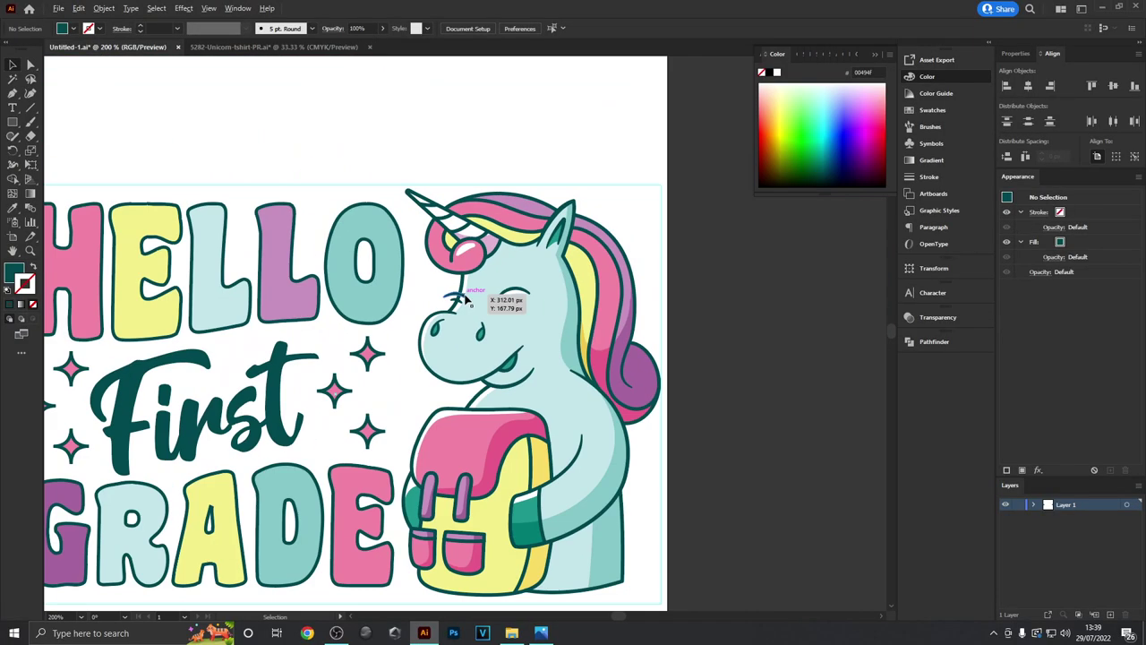
{"action": "scroll", "coordinate": [497, 340], "scroll_direction": "down", "scroll_amount": 1}
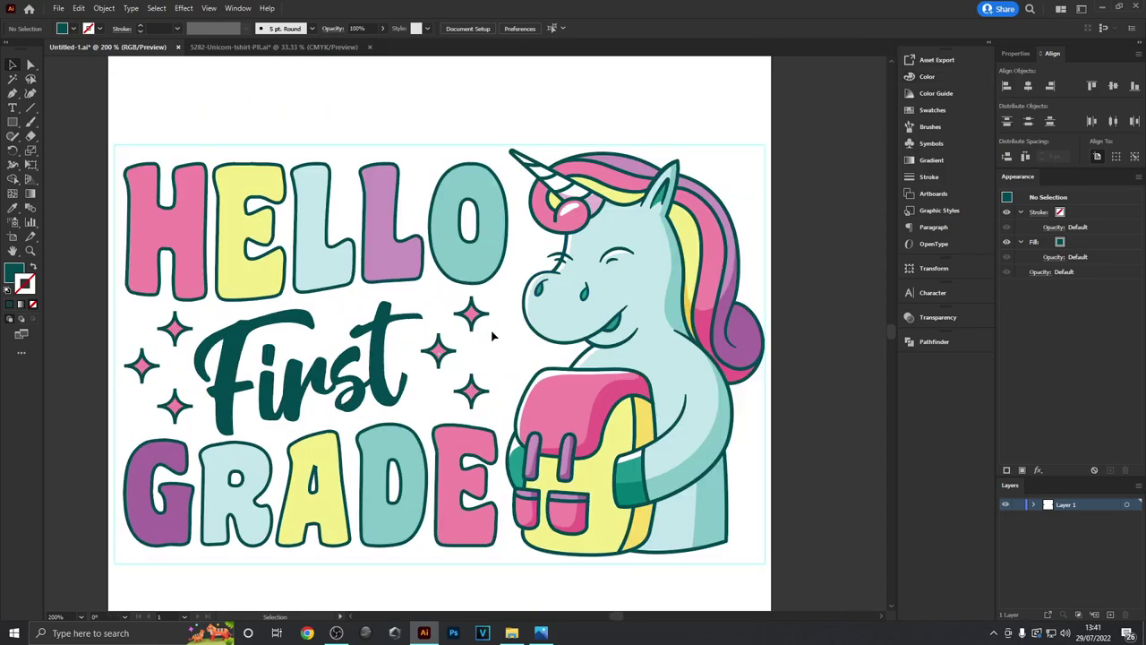
{"action": "scroll", "coordinate": [492, 336], "scroll_direction": "up", "scroll_amount": 5}
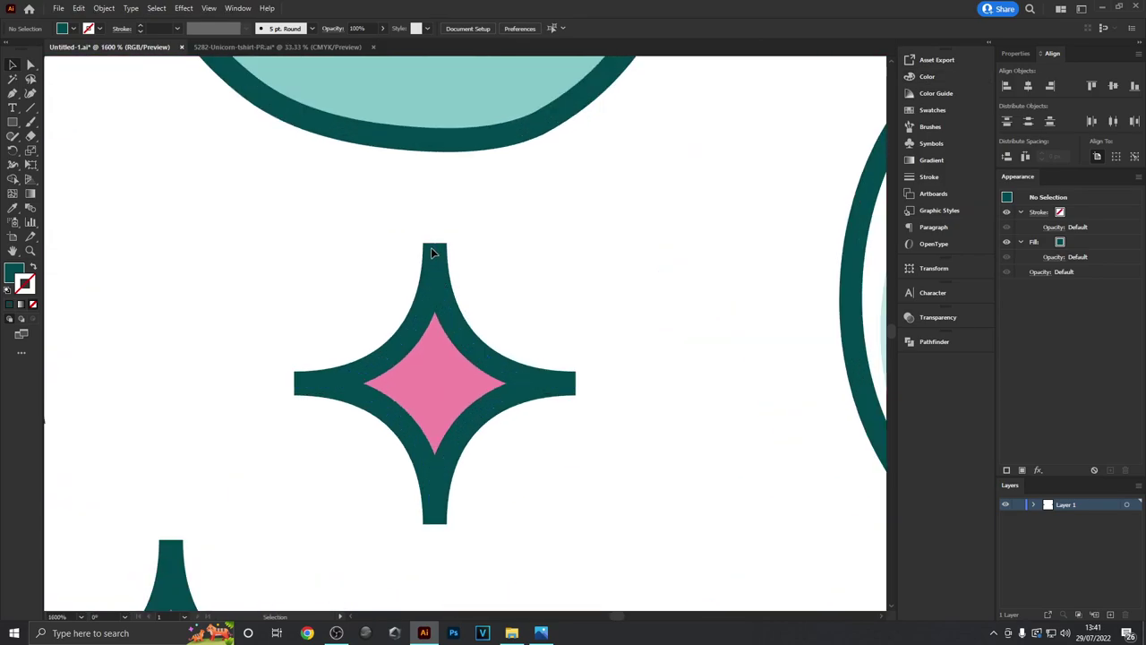
{"action": "key", "text": "ctrl+0"}
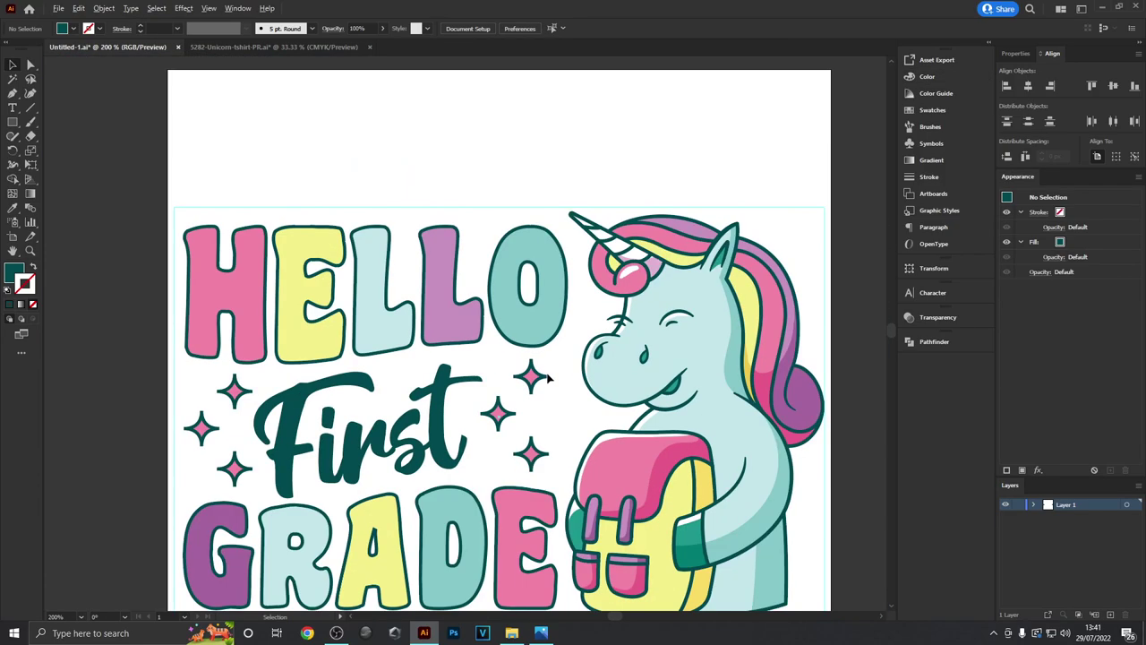
Step: Set the stroke corners of the grouped letters and stars to Round Join and inspect the star tips and the full design
{"action": "scroll", "coordinate": [502, 374], "scroll_direction": "down", "scroll_amount": 1}
{"action": "left_click", "coordinate": [501, 375]}
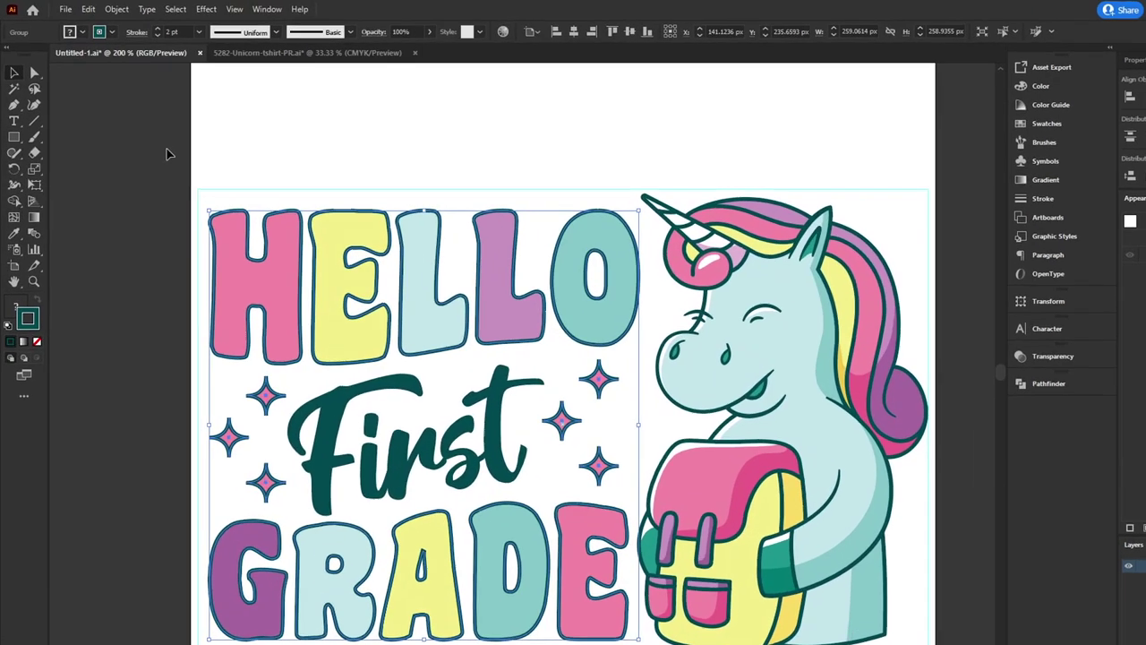
{"action": "left_click", "coordinate": [238, 70]}
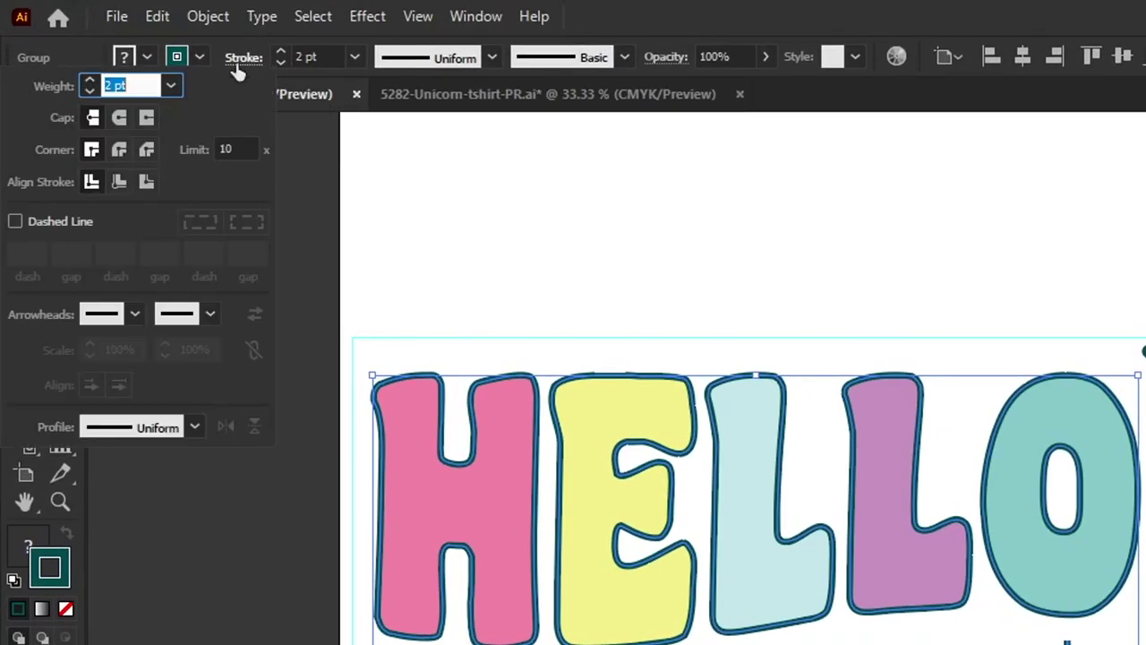
{"action": "left_click", "coordinate": [121, 150]}
{"action": "left_click", "coordinate": [522, 363]}
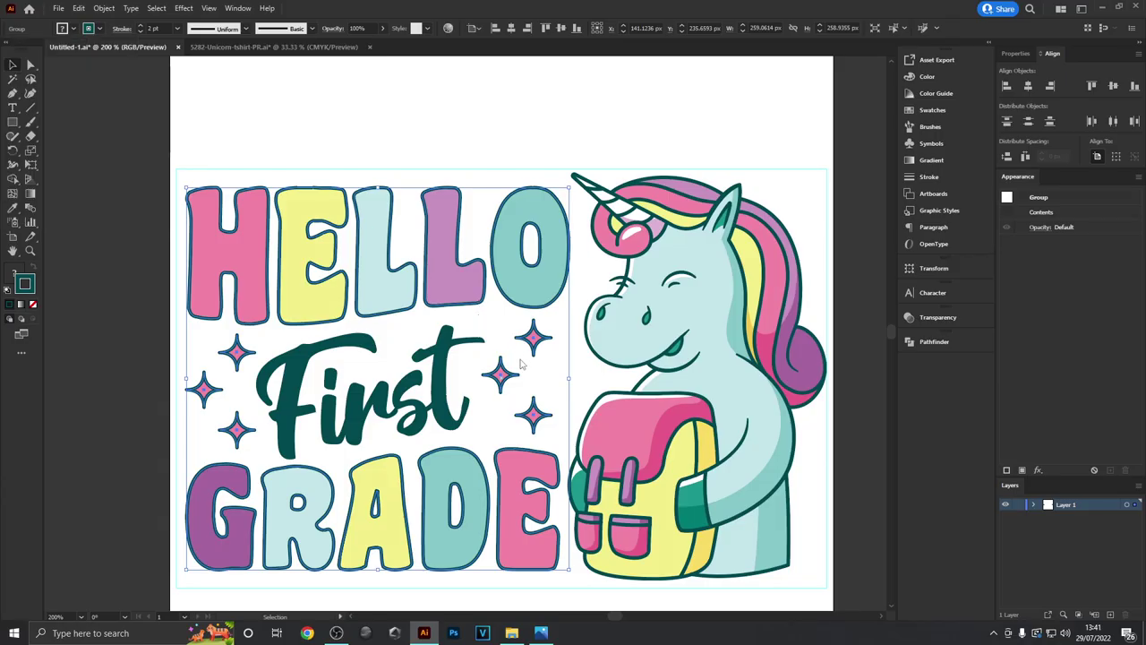
{"action": "scroll", "coordinate": [537, 324], "scroll_direction": "up", "scroll_amount": 5}
{"action": "left_click", "coordinate": [535, 340]}
{"action": "scroll", "coordinate": [529, 324], "scroll_direction": "down", "scroll_amount": 6}
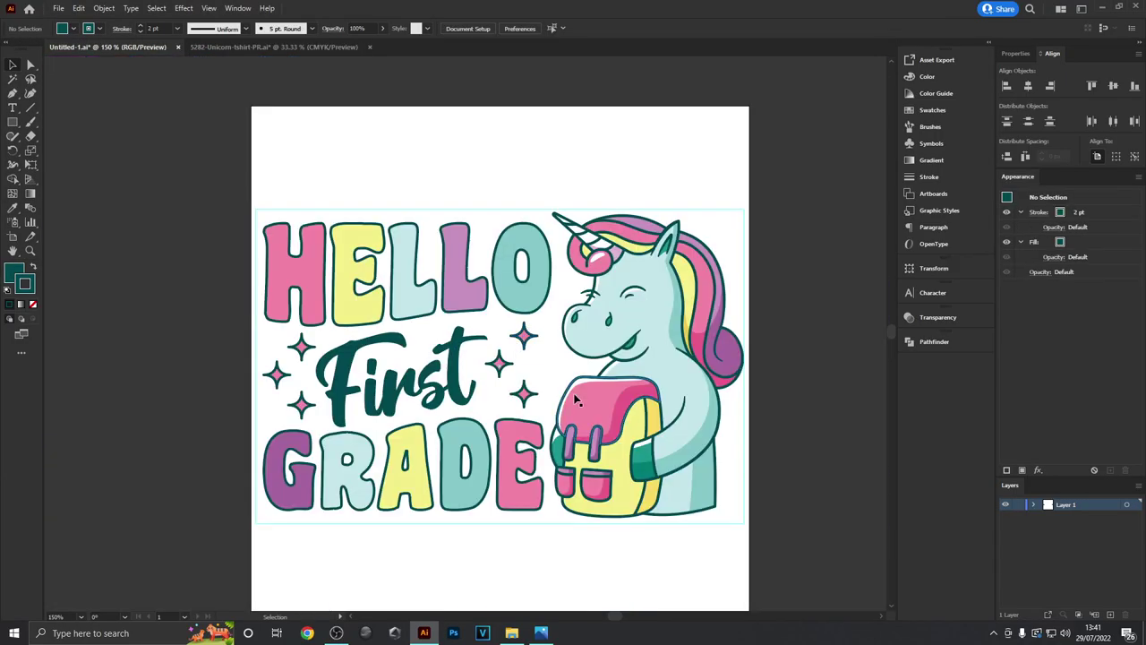
{"action": "scroll", "coordinate": [547, 367], "scroll_direction": "up", "scroll_amount": 1}
{"action": "left_click_drag", "start_coordinate": [568, 358], "coordinate": [536, 364]}
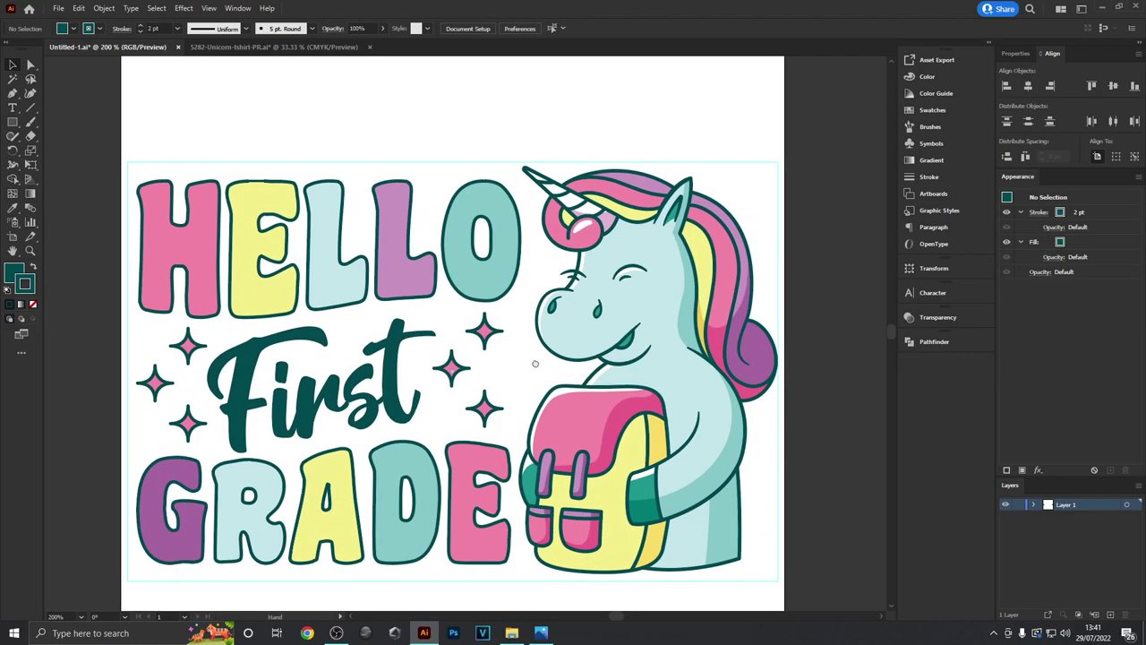